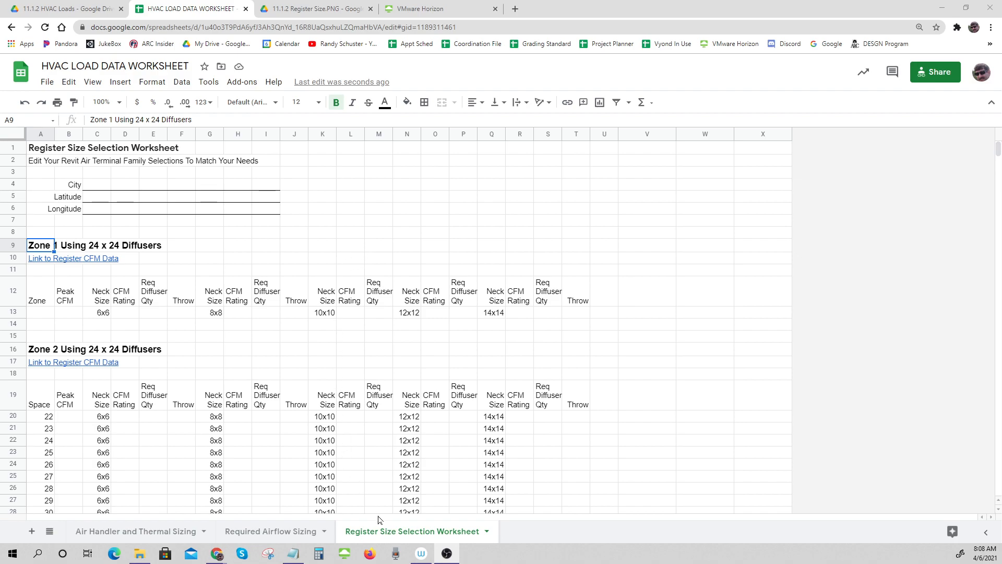
# Step: Open the register CFM data image linked under the Zone 1 heading of the Register Size Selection Worksheet
pyautogui.click(395, 532)
pyautogui.click(376, 537)
pyautogui.moveTo(53, 258)
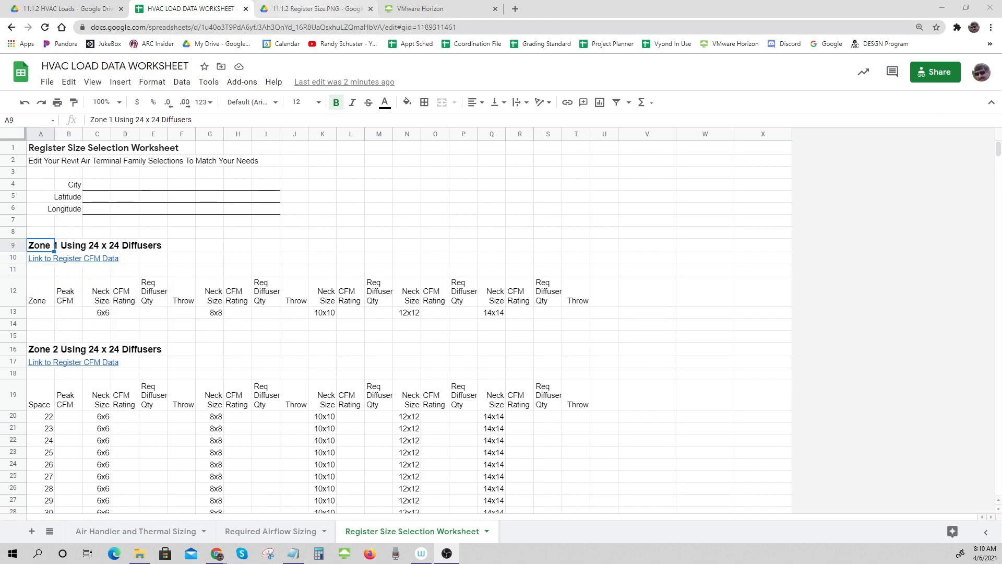
pyautogui.click(45, 261)
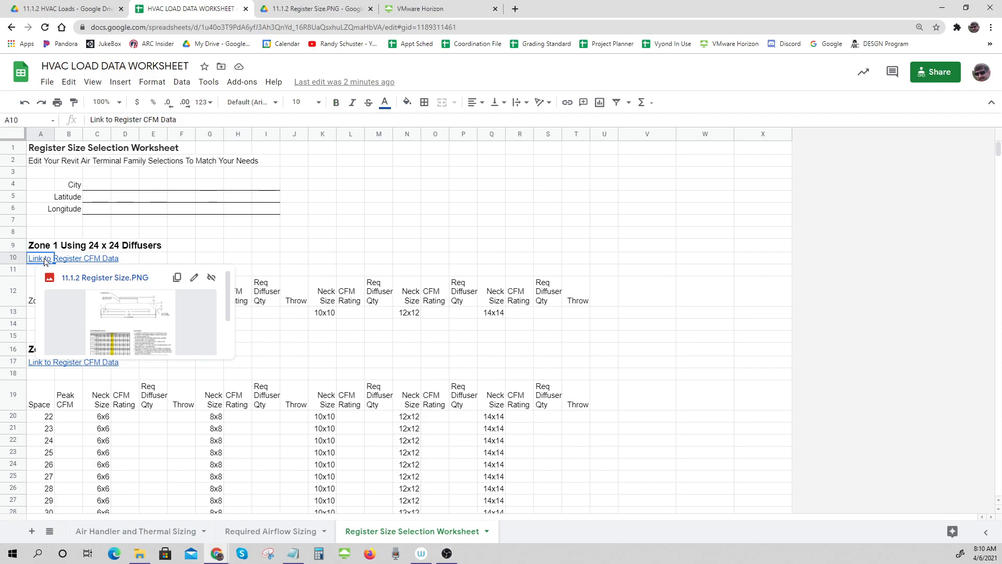
pyautogui.click(119, 308)
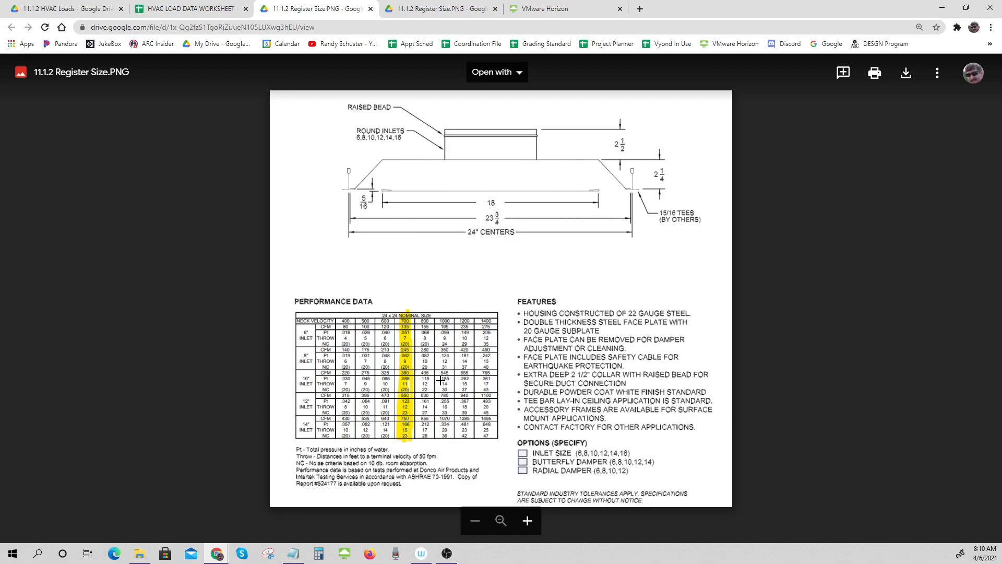
# Step: Enlarge the performance data table and examine the 6" inlet's CFM rating in the 700 neck velocity column
pyautogui.scroll(5, 439, 381)
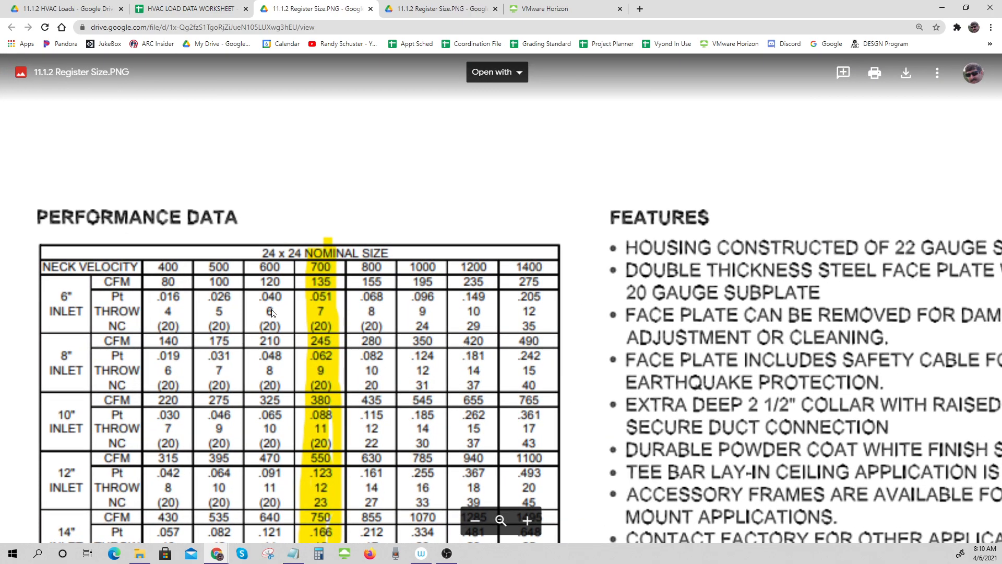
pyautogui.press('ctrl')
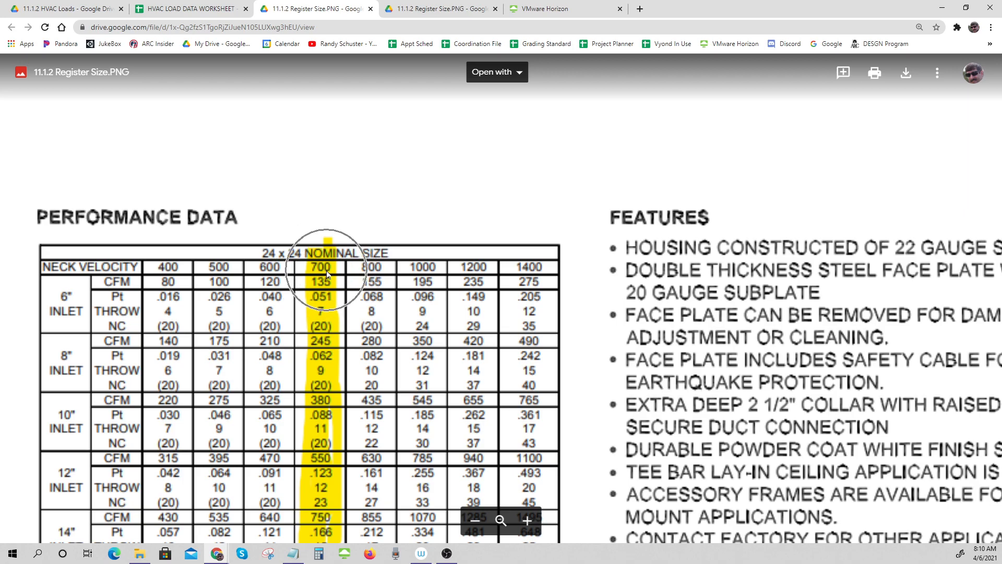
pyautogui.press('ctrl')
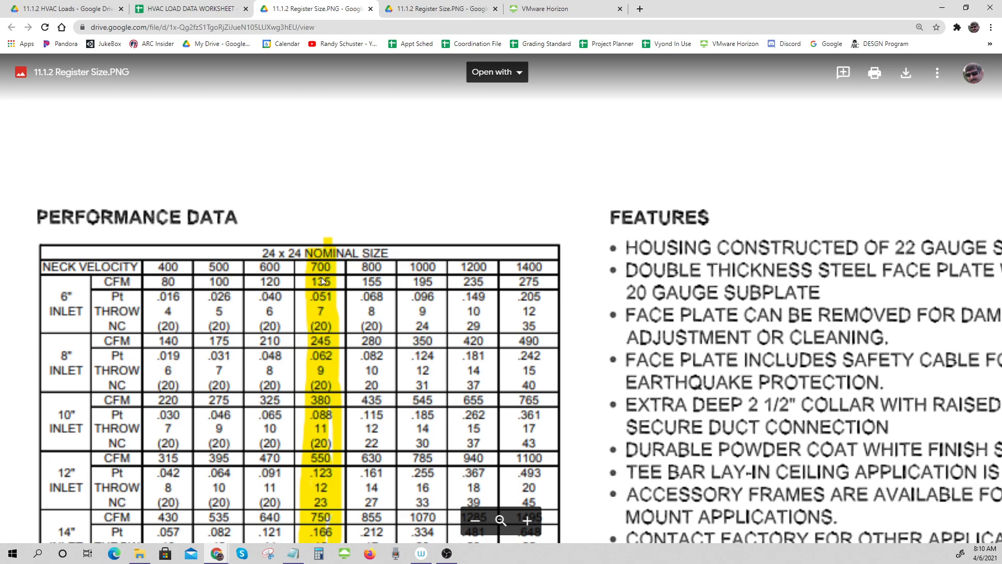
pyautogui.press('ctrl')
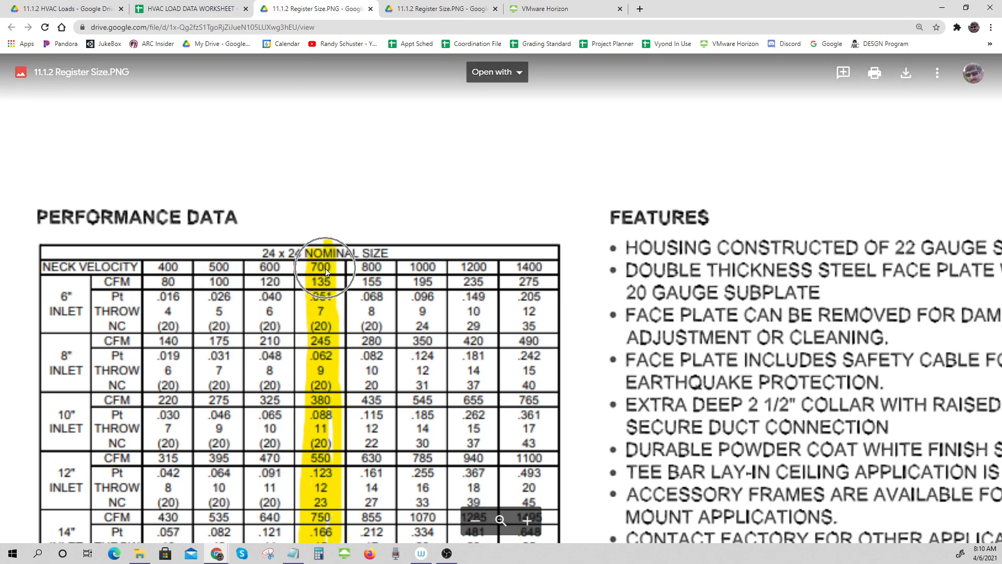
pyautogui.press('ctrl')
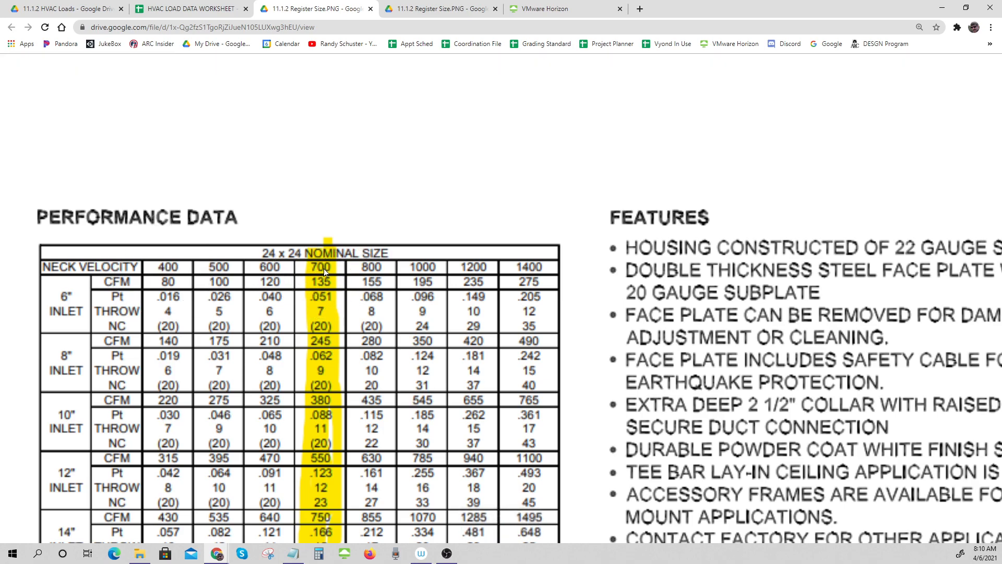
pyautogui.press('ctrl')
pyautogui.press('ctrl')
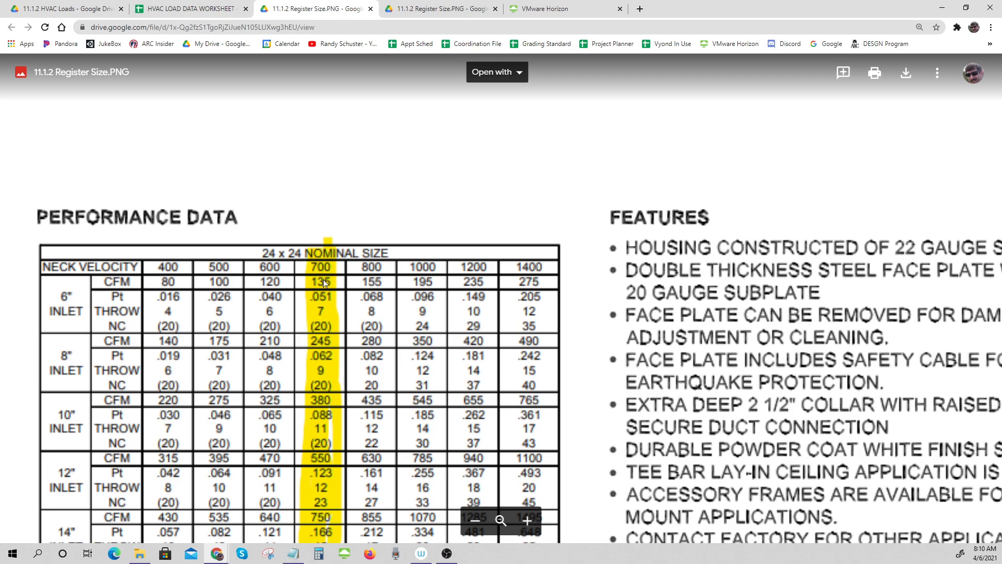
pyautogui.press('ctrl')
pyautogui.press('ctrl')
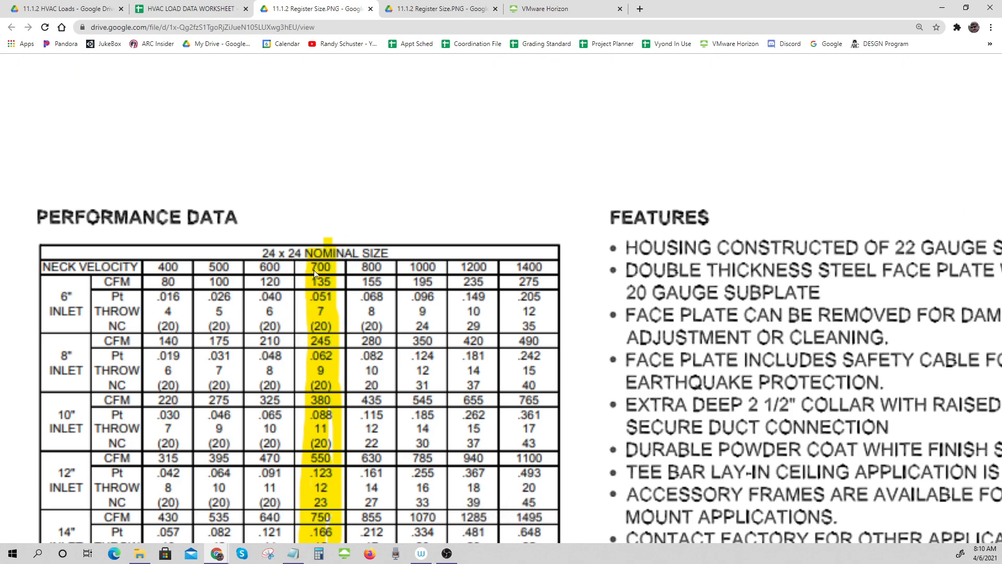
# Step: Enter 135 as the CFM rating for the 6x6 neck size in the Zone 1 row of the worksheet
pyautogui.click(203, 9)
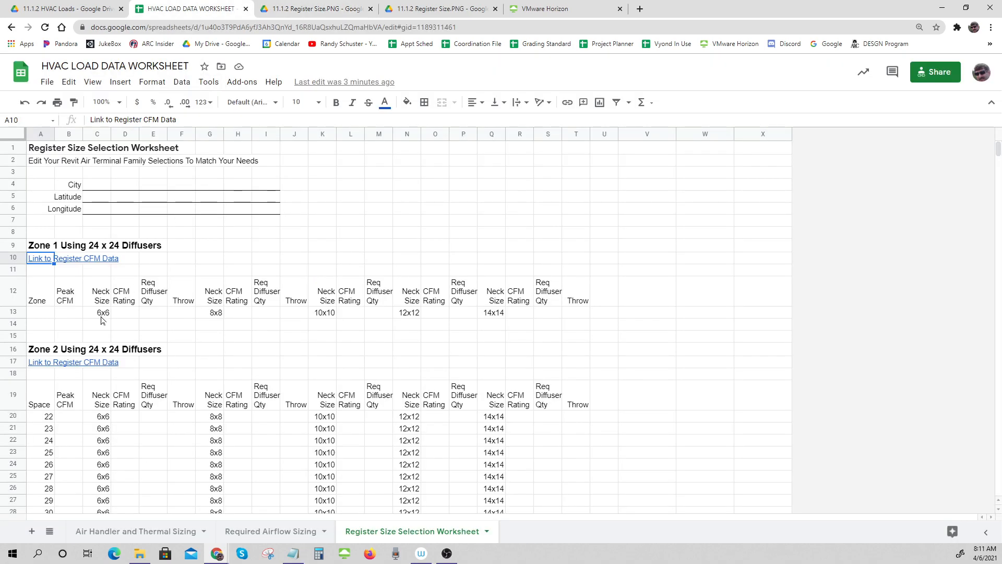
pyautogui.click(130, 313)
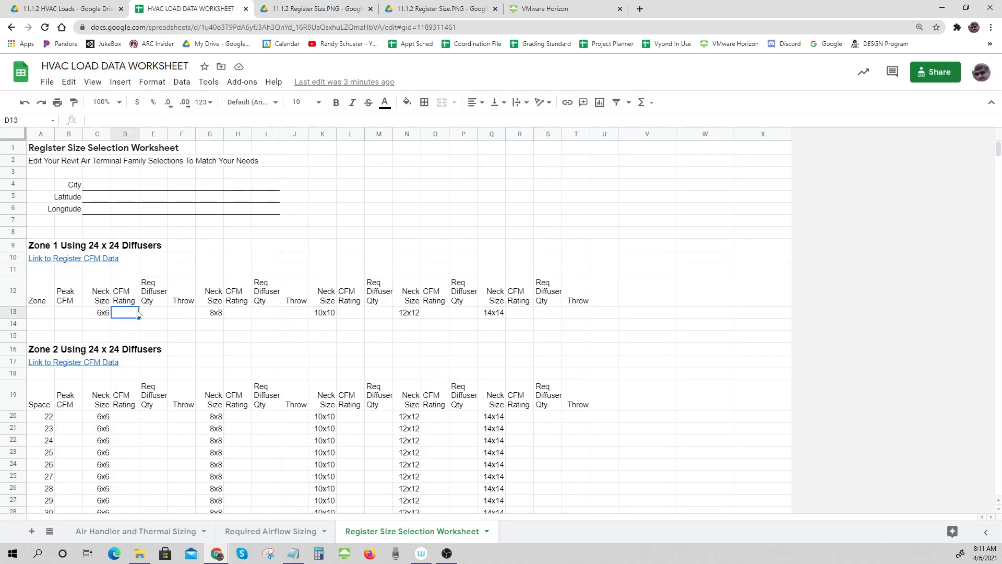
pyautogui.write('135')
pyautogui.click(158, 314)
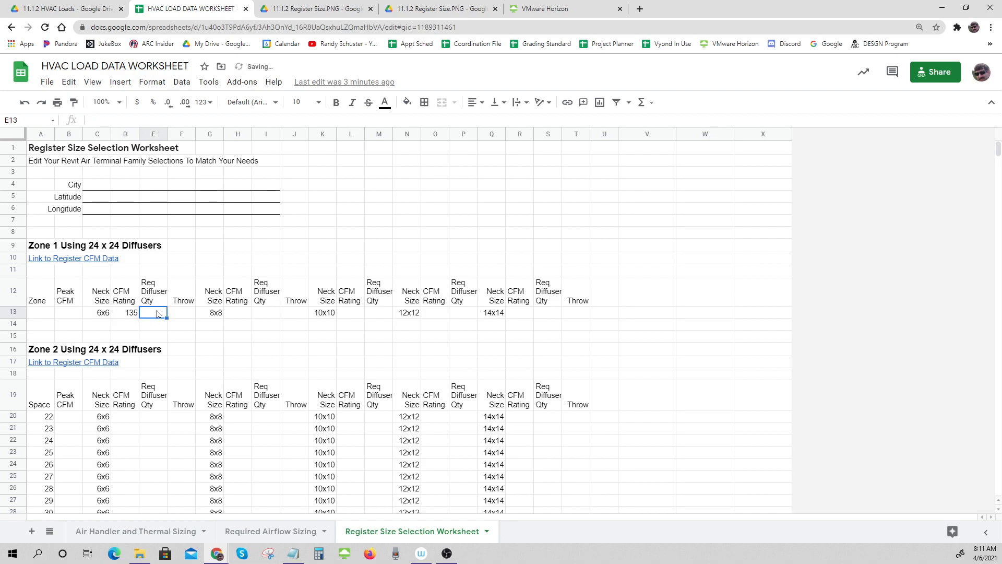
# Step: Enter 2500 as the peak CFM for Zone 1
pyautogui.click(65, 315)
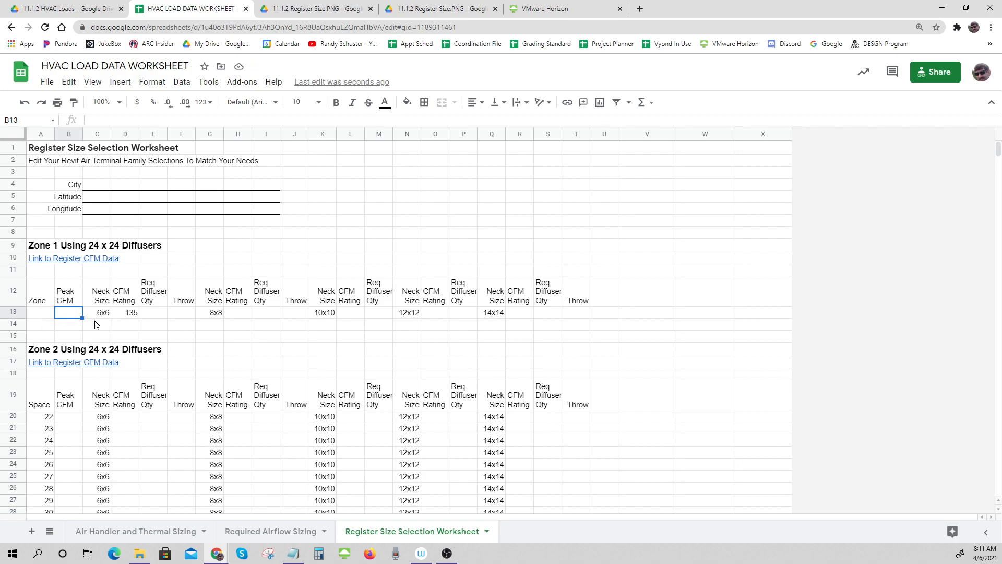
pyautogui.write('2500')
pyautogui.press('Return')
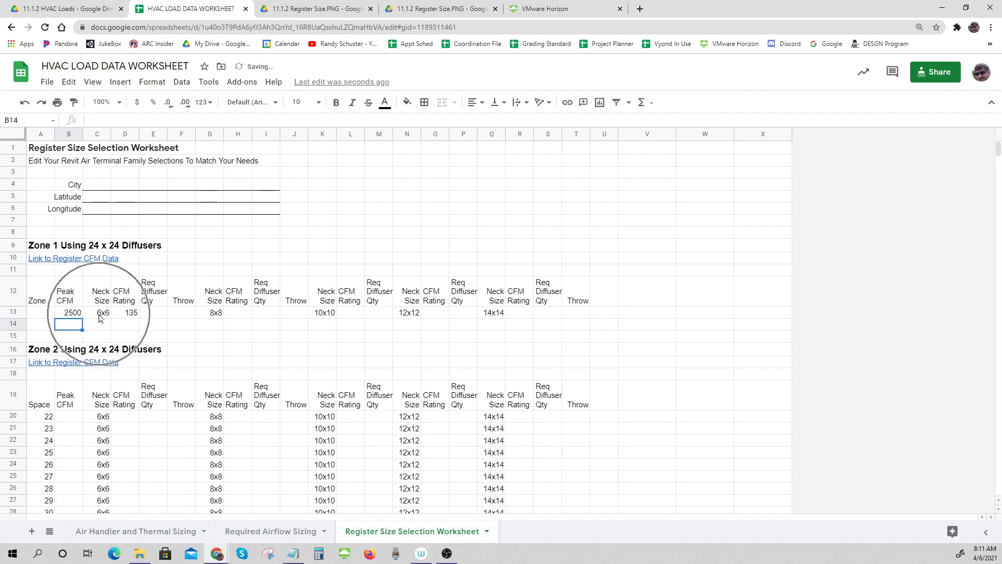
# Step: Calculate the required 6x6 diffuser quantity in E13 by dividing peak CFM by CFM rating with =B13/D13
pyautogui.click(154, 316)
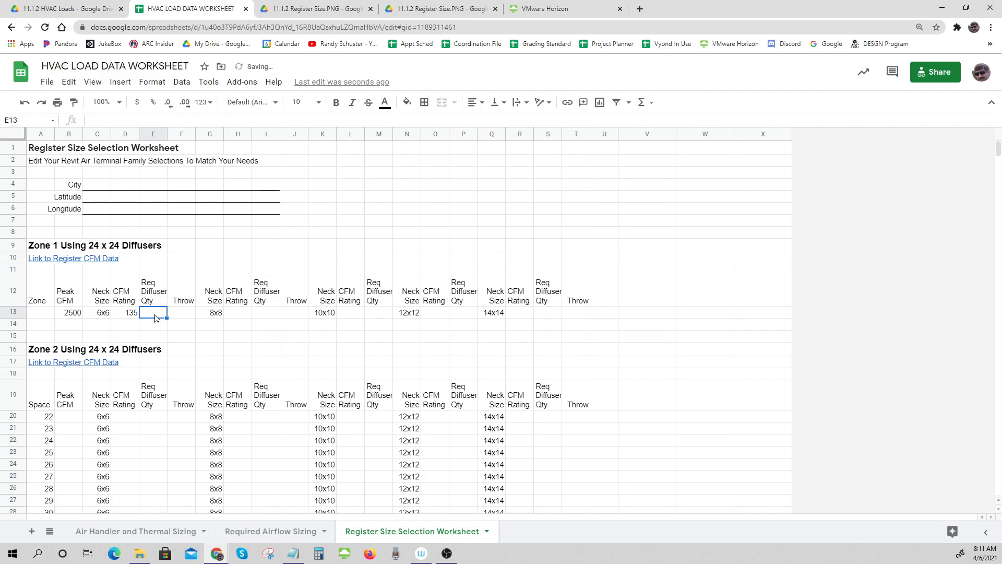
pyautogui.write('=')
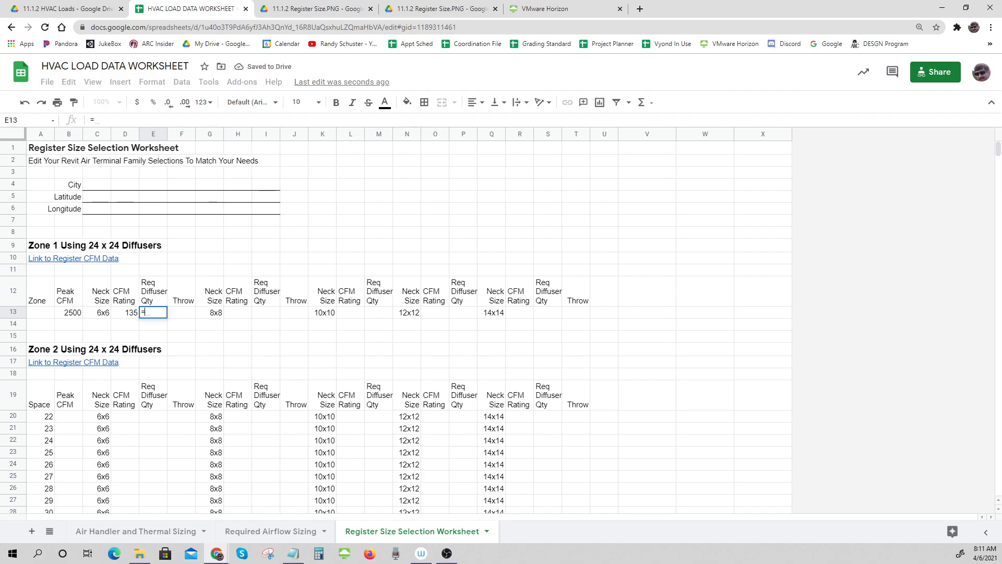
pyautogui.click(69, 315)
pyautogui.write('/')
pyautogui.click(131, 315)
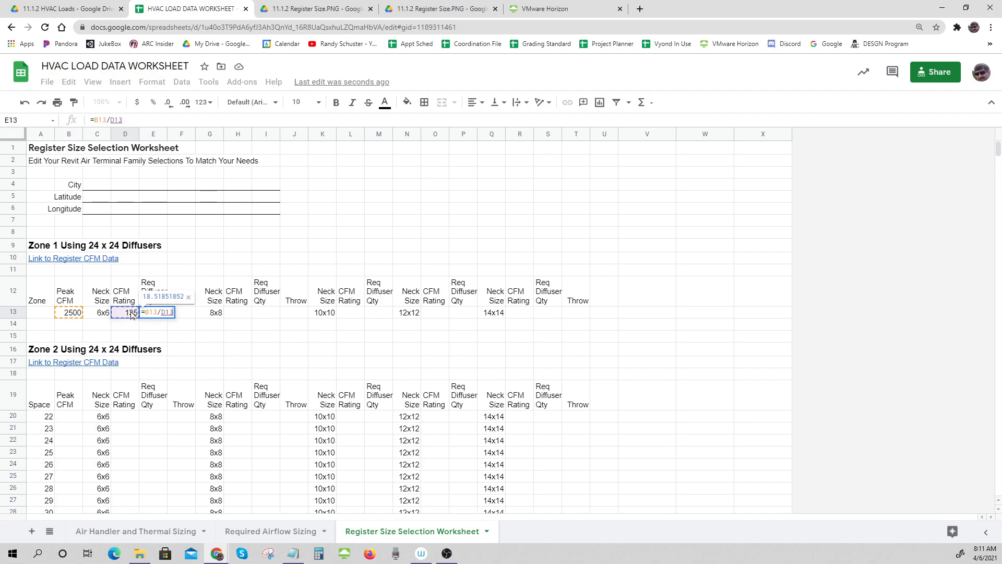
pyautogui.press('Return')
# Step: Round the 6x6 diffuser quantity up to a whole number by changing the E13 formula to =roundup(B13/D13)
pyautogui.click(157, 314)
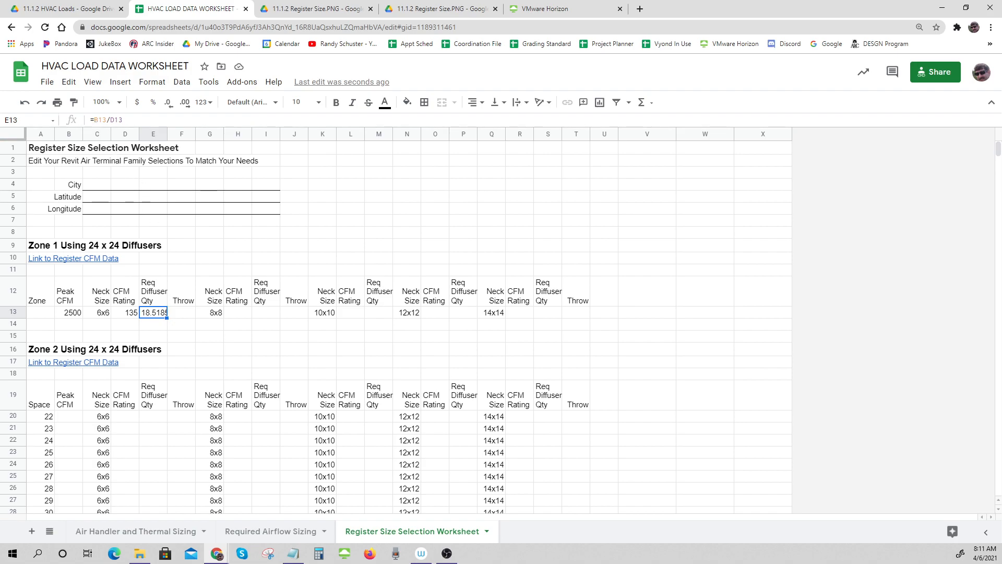
pyautogui.click(93, 119)
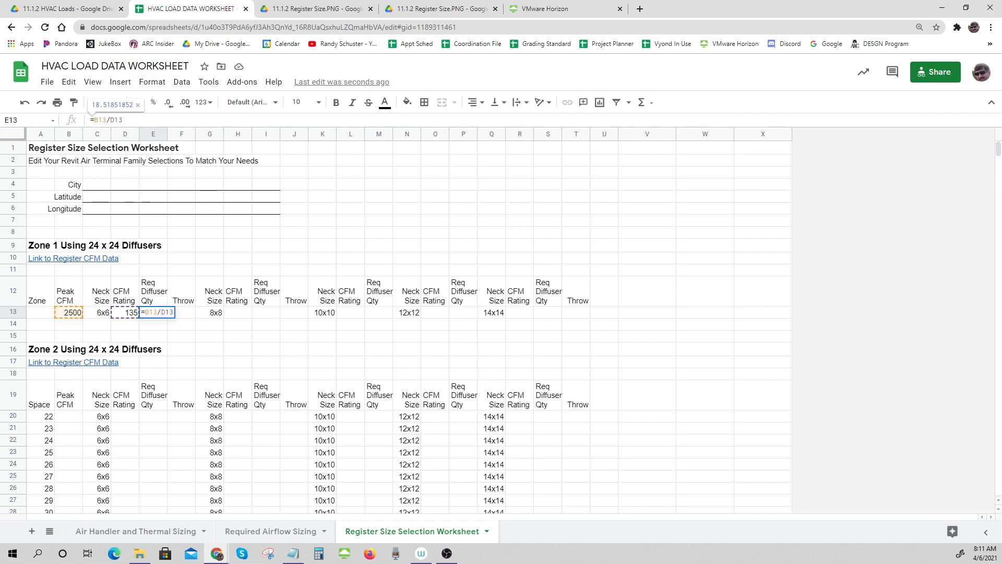
pyautogui.write('roundu')
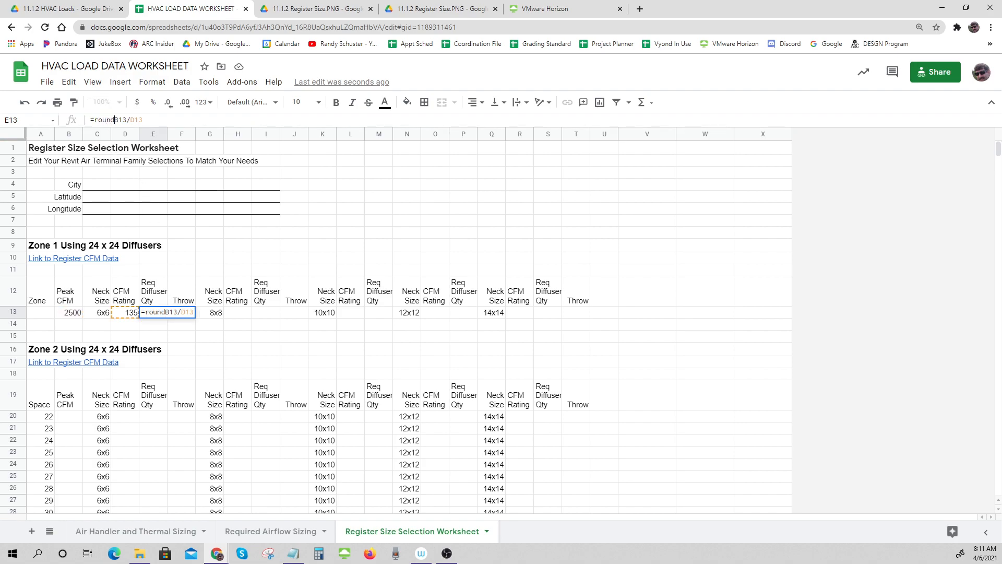
pyautogui.write('p(B13/D13')
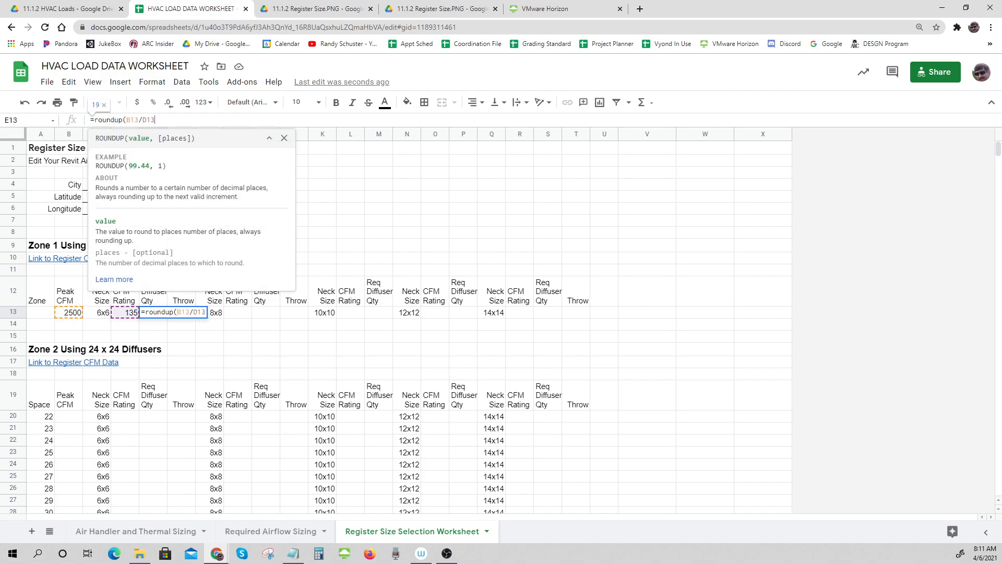
pyautogui.write(')')
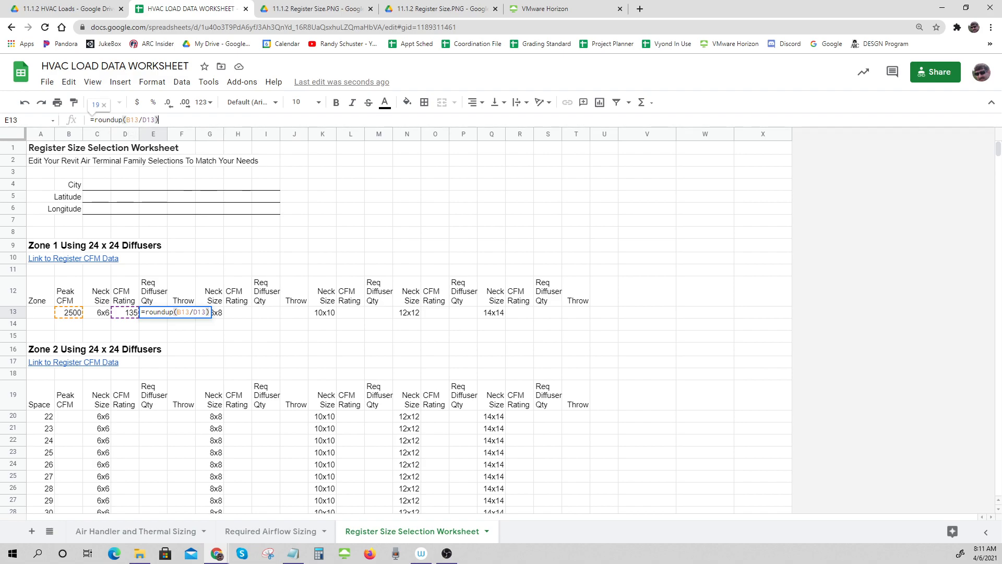
pyautogui.press('Return')
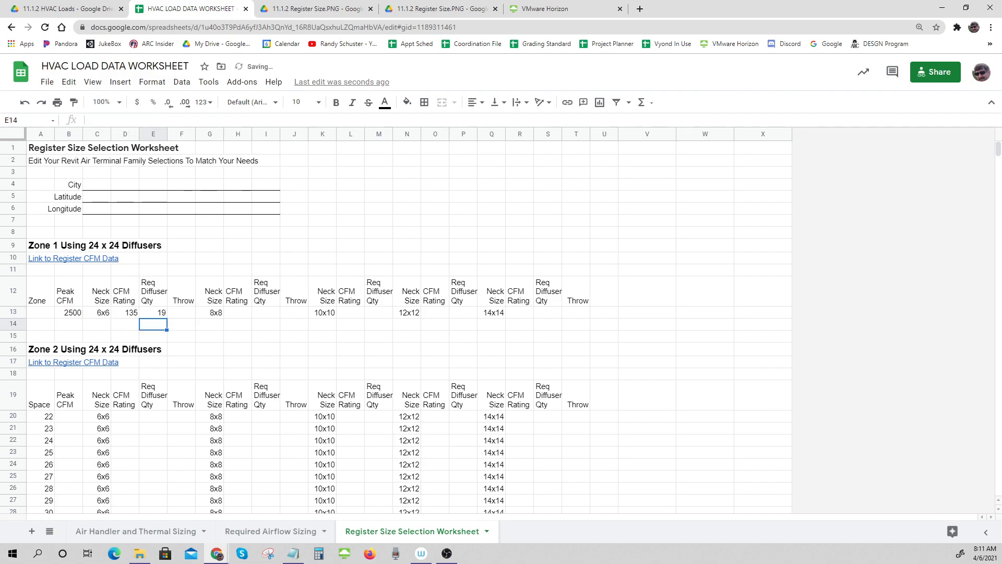
pyautogui.click(149, 316)
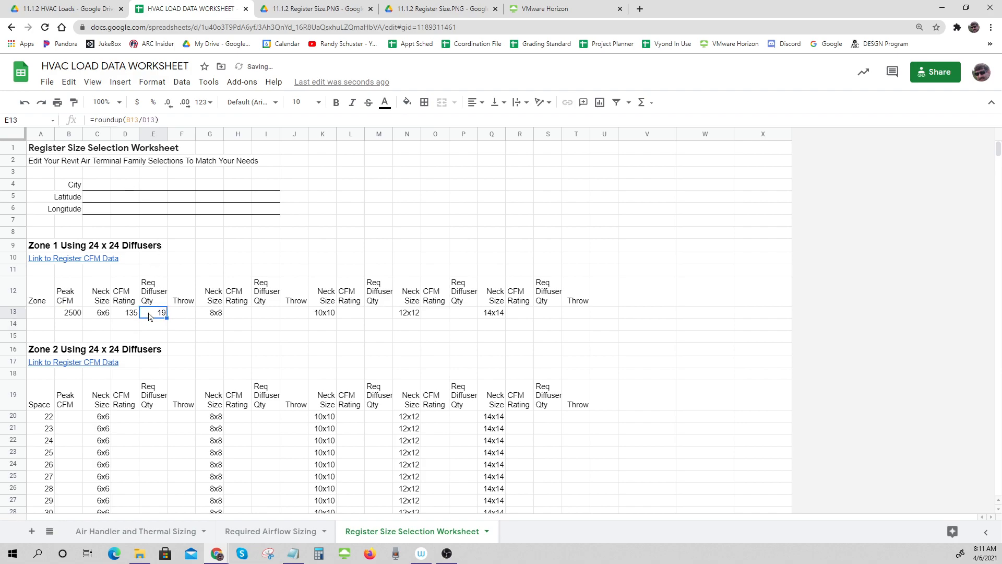
# Step: Look up the 6" inlet's throw at 700 neck velocity and enter 7 as the Zone 1 6x6 throw
pyautogui.click(176, 314)
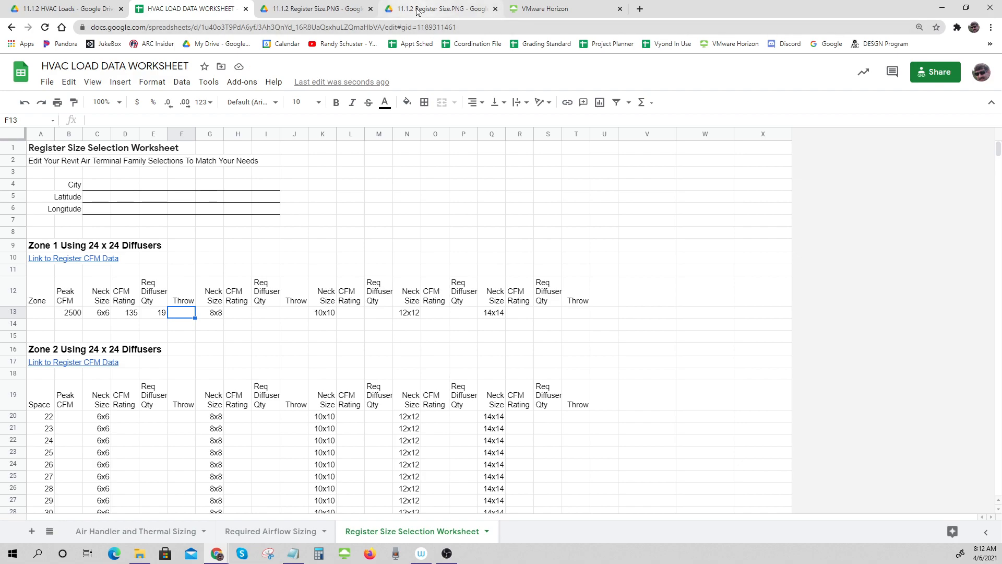
pyautogui.click(329, 11)
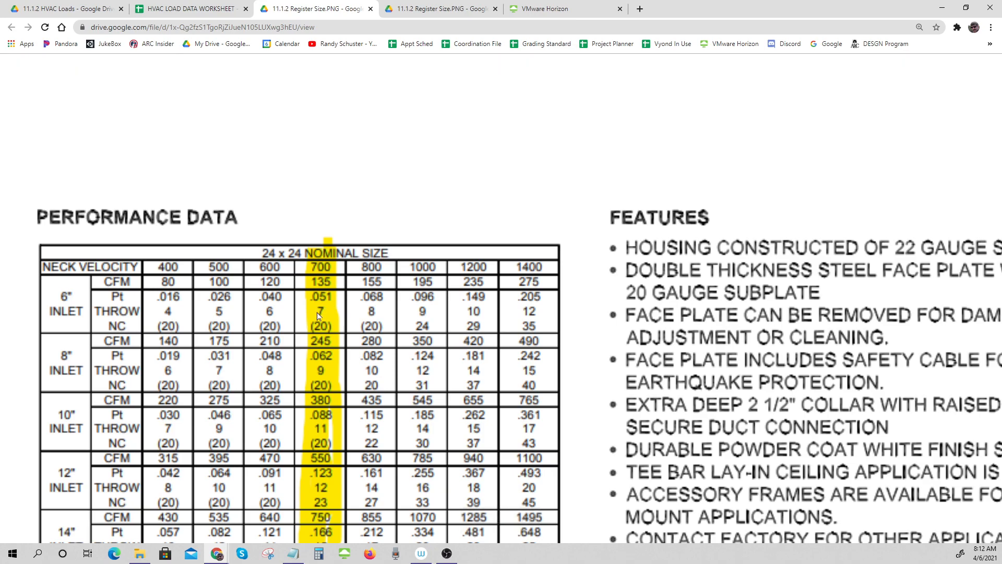
pyautogui.press('ctrl')
pyautogui.press('ctrl')
pyautogui.press('ctrl')
pyautogui.click(193, 11)
pyautogui.write('7')
pyautogui.press('Return')
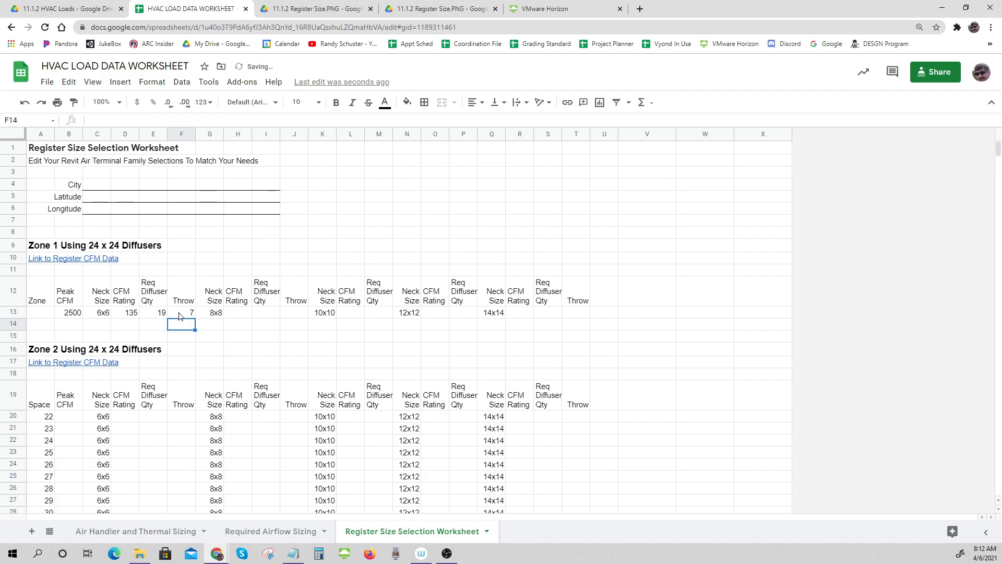
# Step: Enter 1 as the zone number in the Zone 1 row
pyautogui.moveTo(131, 317); pyautogui.dragTo(182, 318)
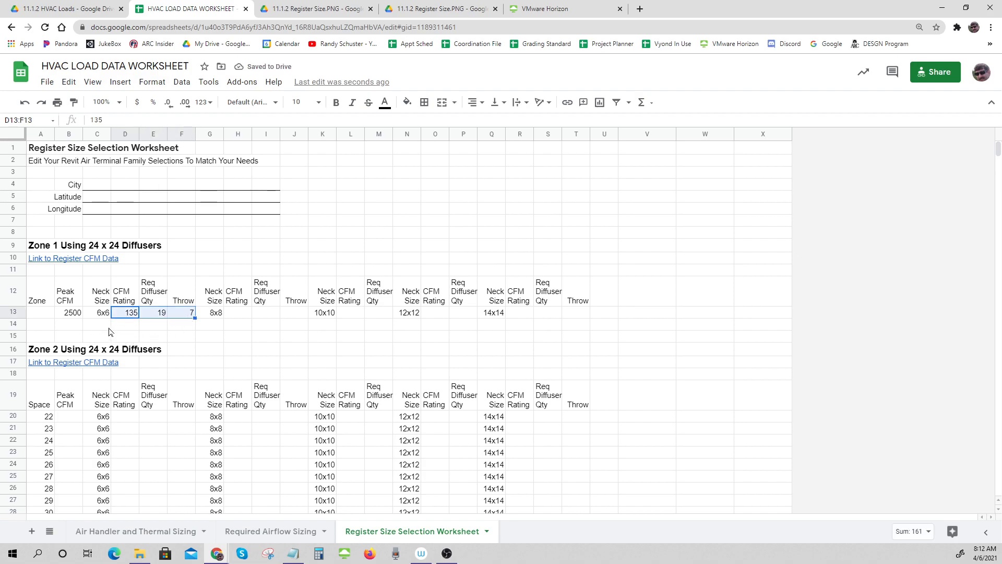
pyautogui.click(42, 316)
pyautogui.write('1')
pyautogui.press('Return')
# Step: Check the Zone 1 Max line on the Required Airflow Sizing sheet against the Zone 1 peak CFM and 6x6 entries
pyautogui.moveTo(38, 313); pyautogui.dragTo(70, 312)
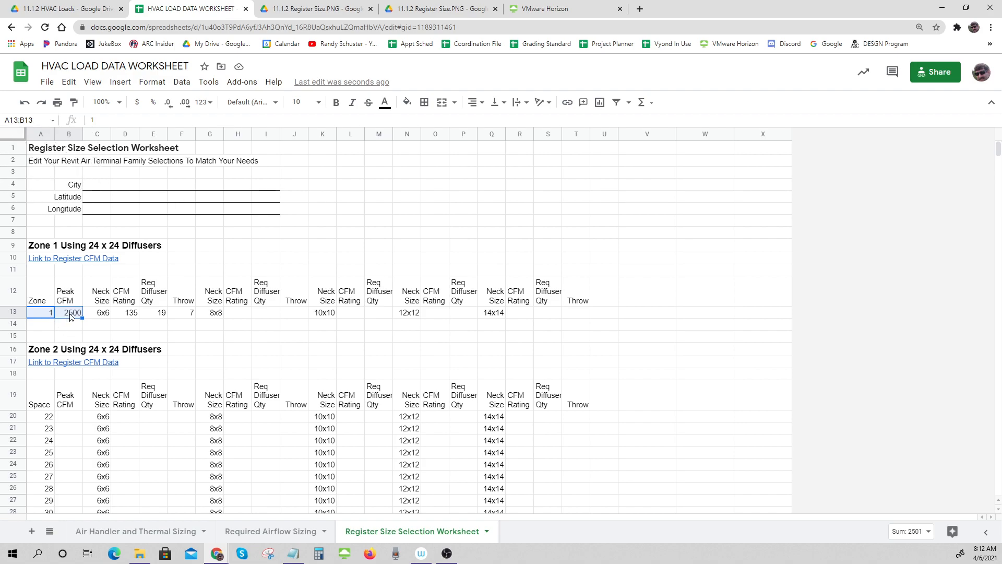
pyautogui.click(261, 531)
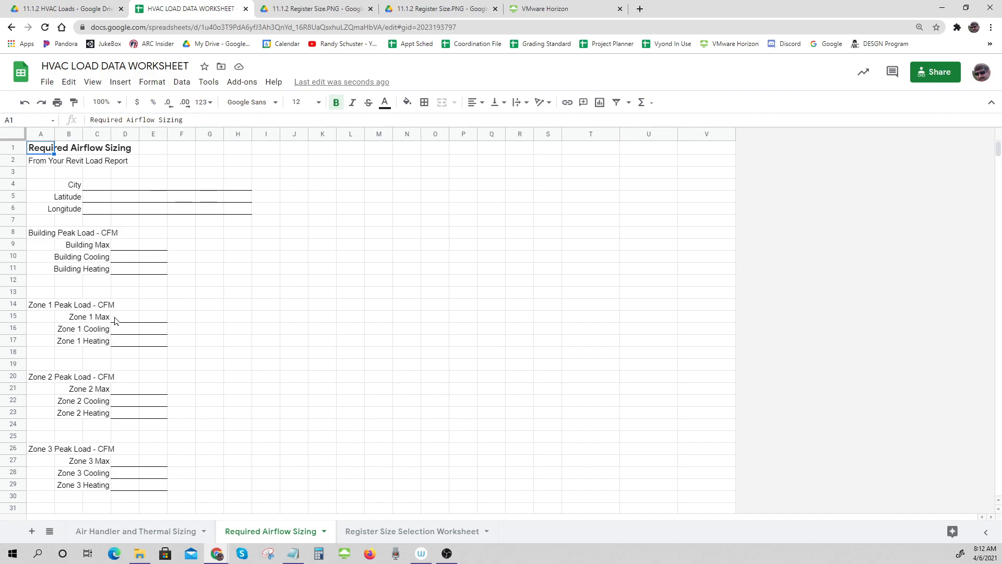
pyautogui.press('ctrl')
pyautogui.press('ctrl')
pyautogui.press('ctrl')
pyautogui.click(411, 531)
pyautogui.press('ctrl')
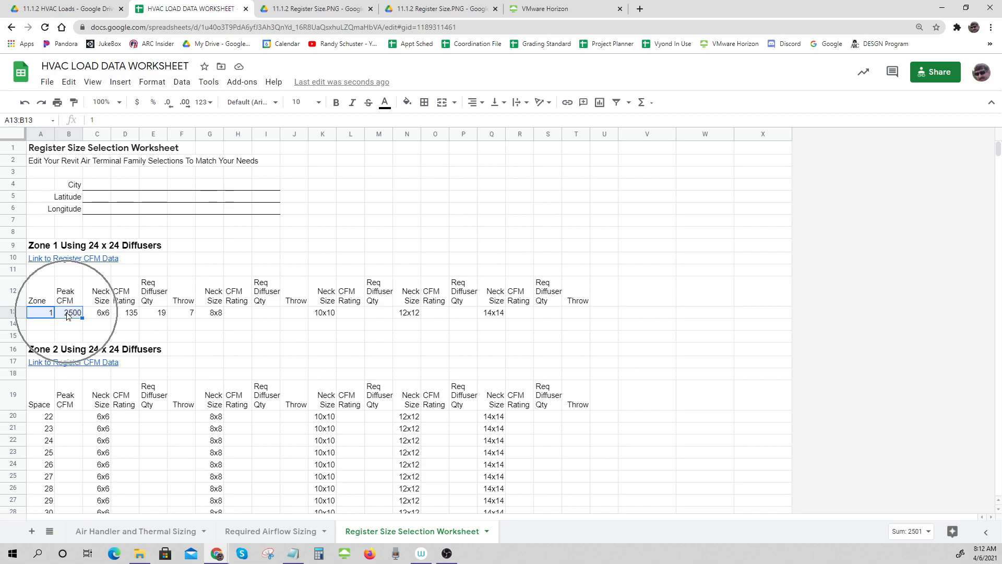
pyautogui.moveTo(131, 316); pyautogui.dragTo(185, 317)
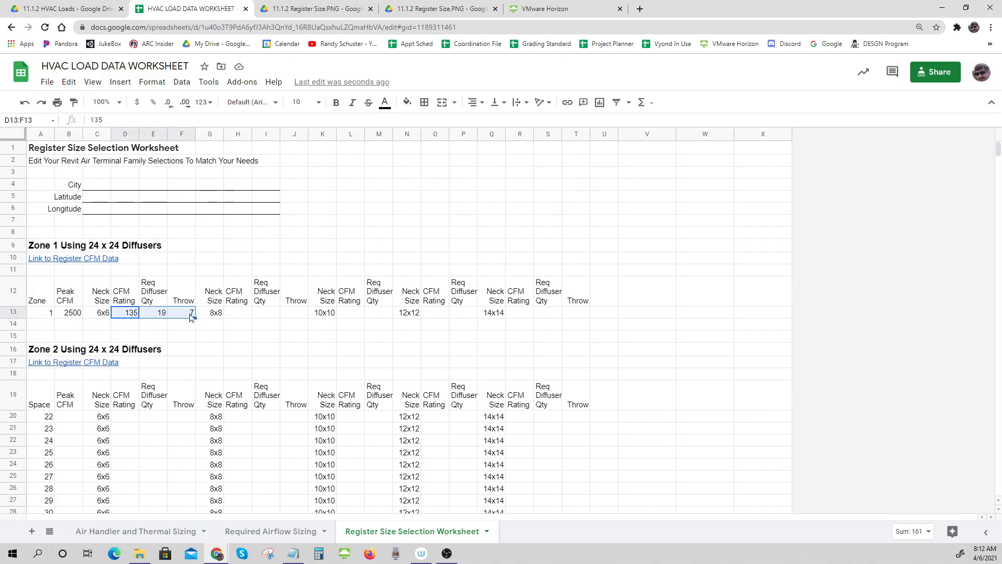
# Step: Look up the 8" inlet's CFM at 700 neck velocity and enter 245 as the Zone 1 8x8 CFM rating
pyautogui.click(216, 315)
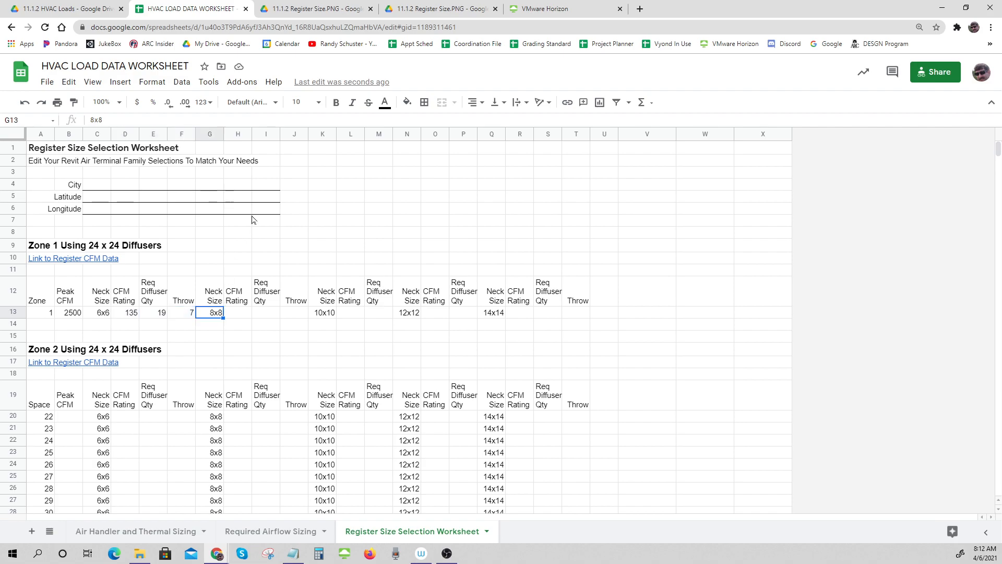
pyautogui.click(334, 12)
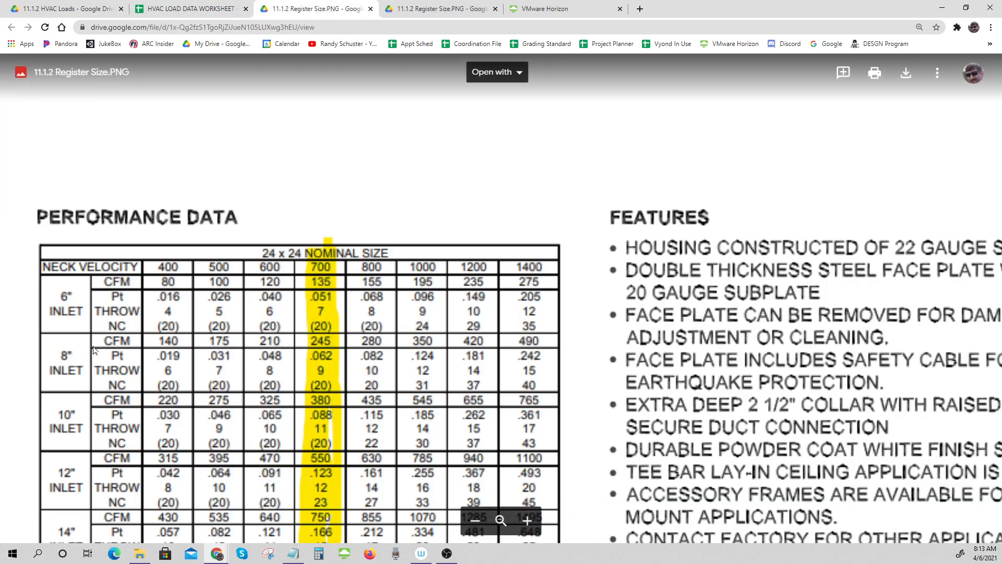
pyautogui.press('ctrl')
pyautogui.press('ctrl')
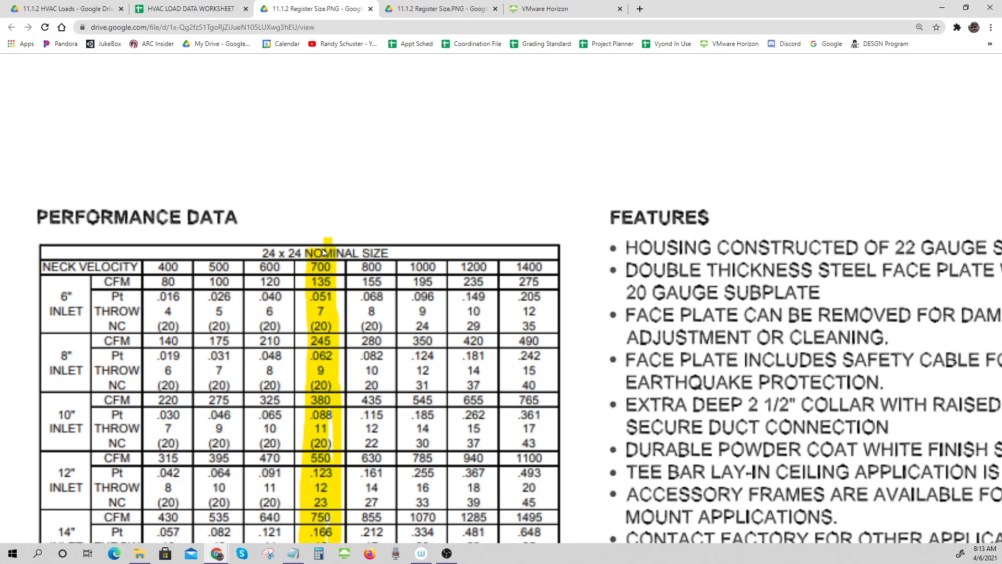
pyautogui.press('ctrl')
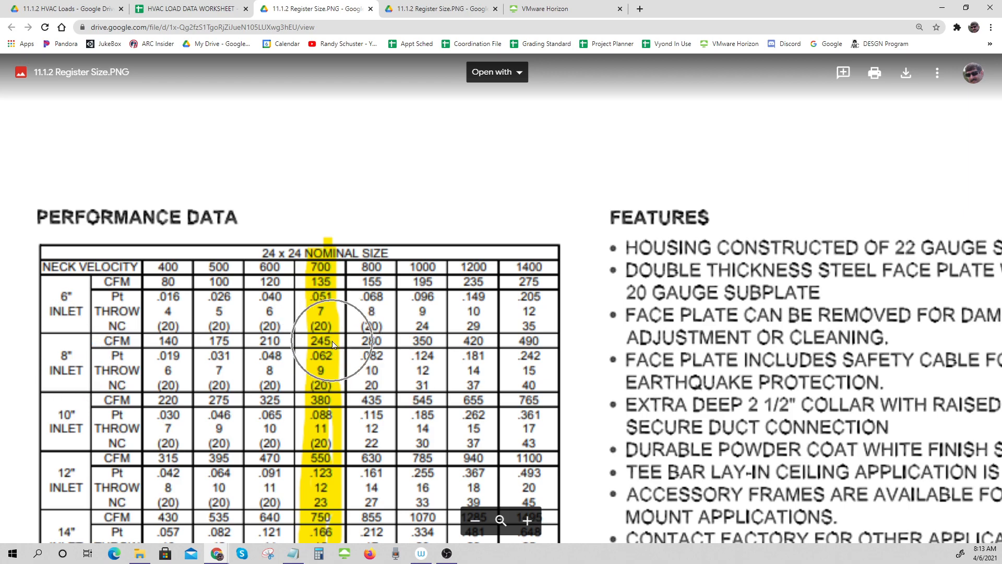
pyautogui.click(157, 8)
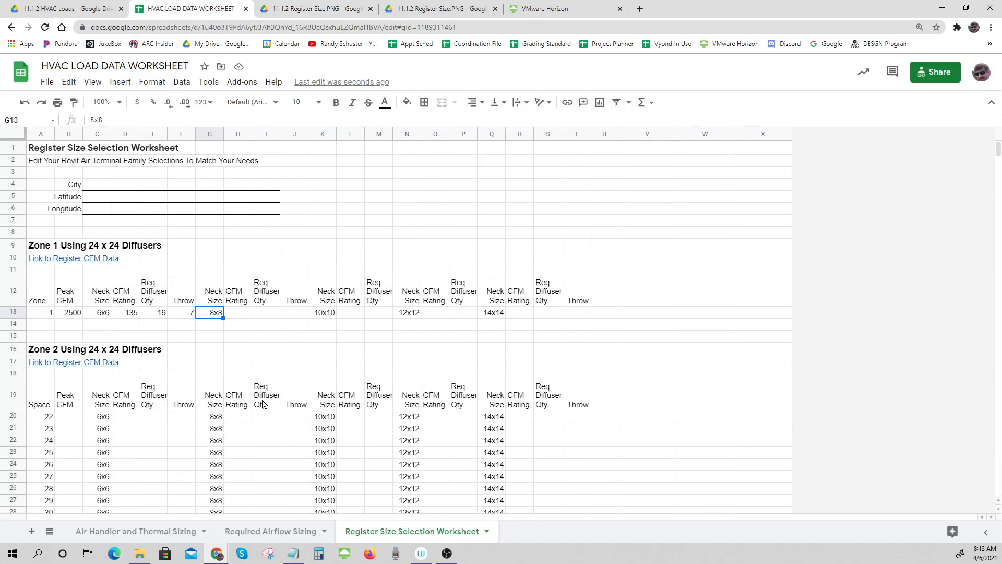
pyautogui.click(235, 316)
pyautogui.write('245')
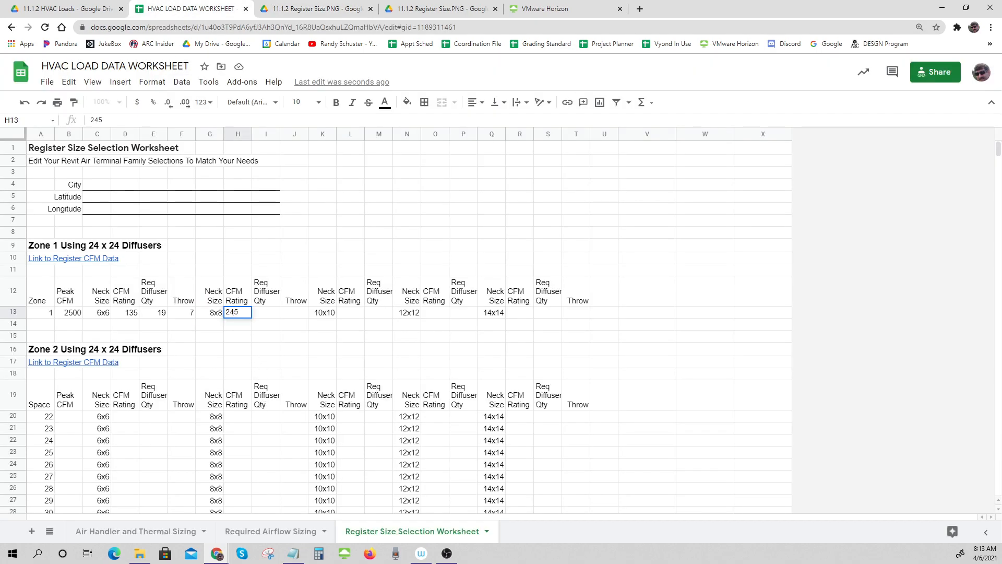
pyautogui.press('Return')
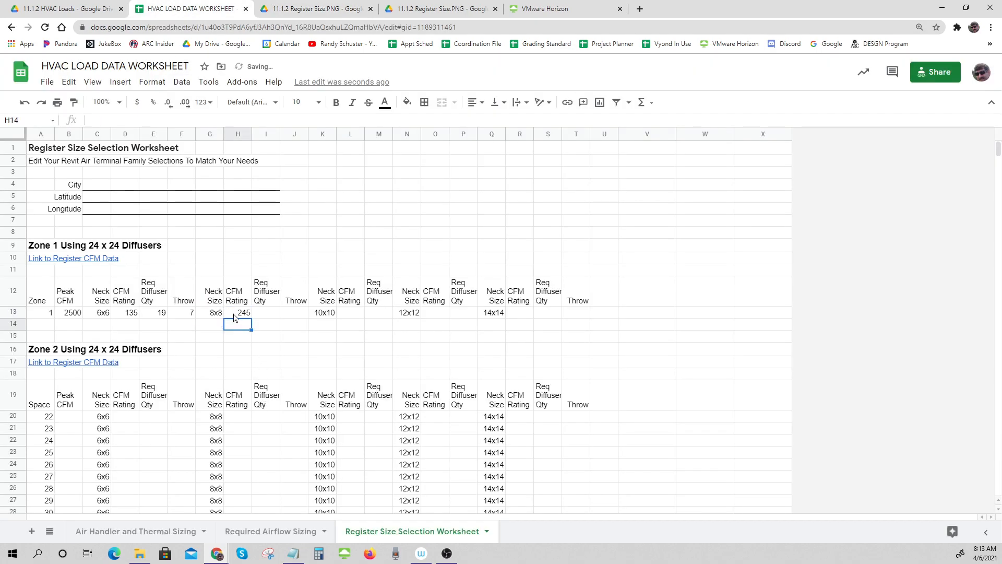
# Step: Calculate the Zone 1 8x8 required diffuser quantity in I13 with the formula =B13/H13
pyautogui.click(263, 314)
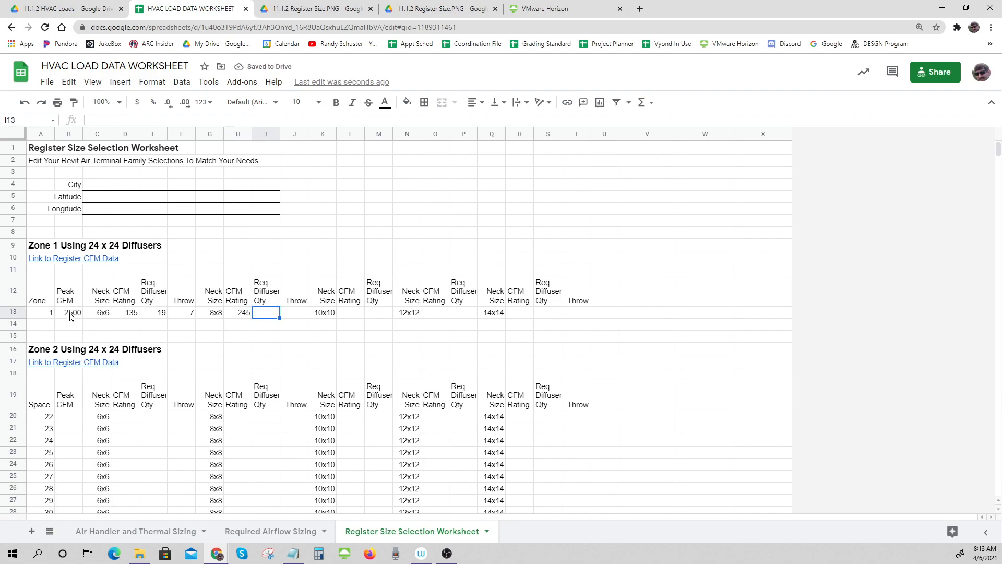
pyautogui.press('ctrl')
pyautogui.press('ctrl')
pyautogui.press('ctrl')
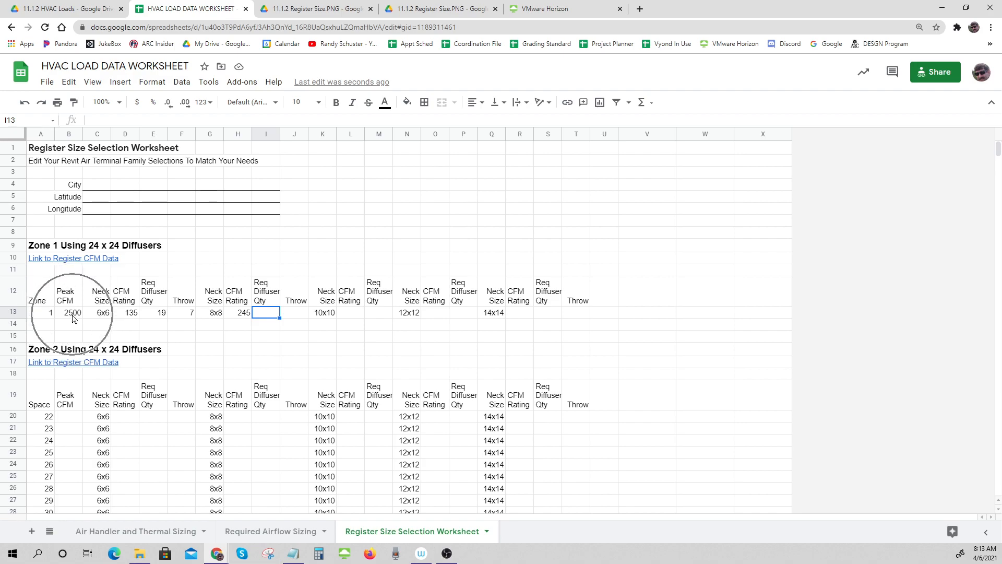
pyautogui.write('=')
pyautogui.click(75, 315)
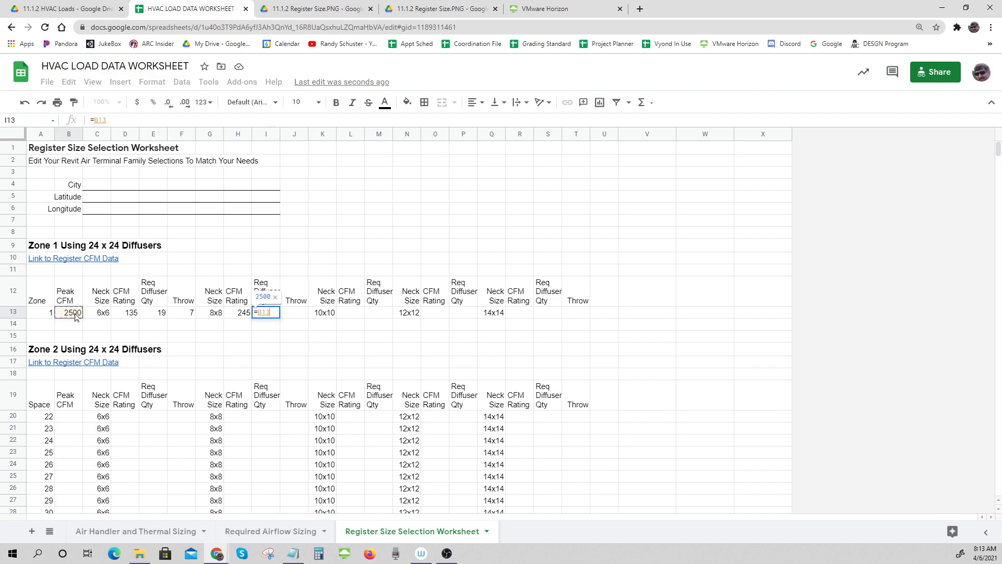
pyautogui.write('/')
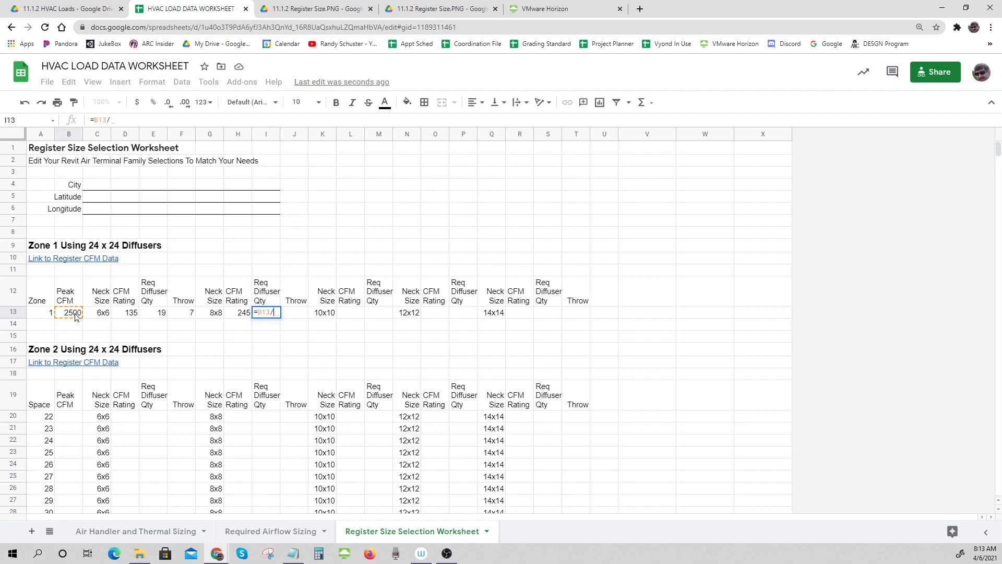
pyautogui.click(244, 314)
pyautogui.press('Return')
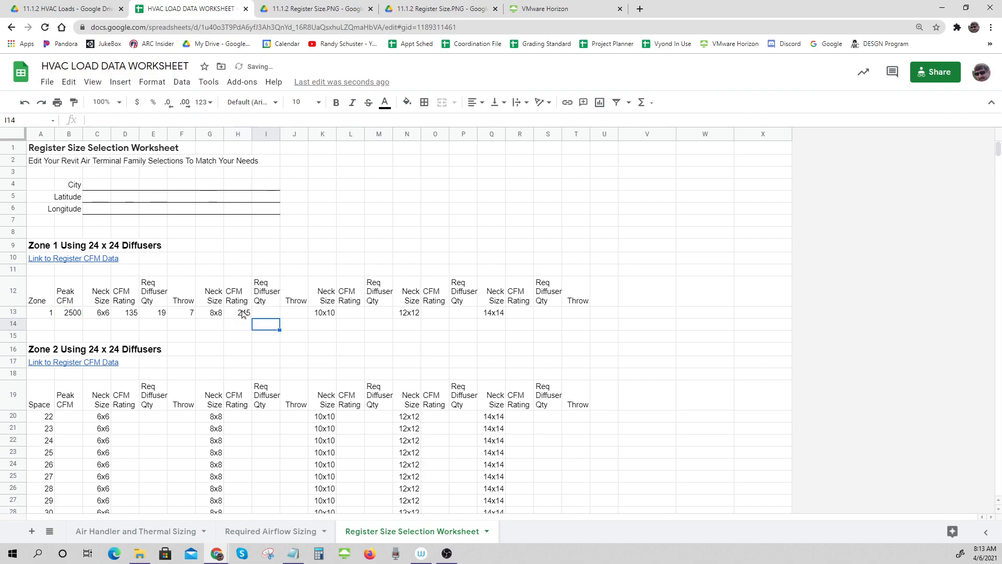
# Step: Round the 8x8 diffuser quantity up to a whole number by changing the I13 formula to =roundup(B13/H13)
pyautogui.click(263, 316)
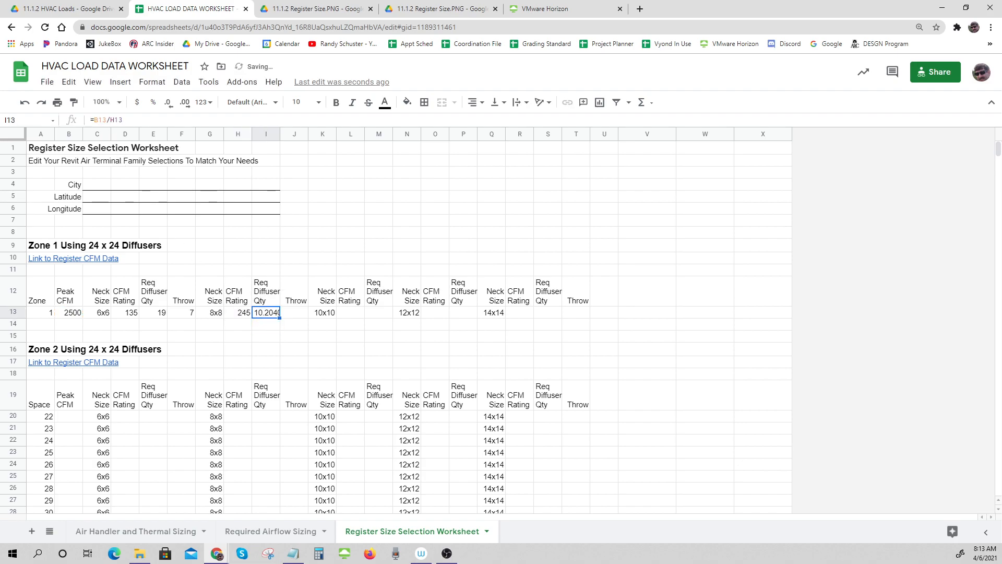
pyautogui.click(94, 120)
pyautogui.write('roundup(')
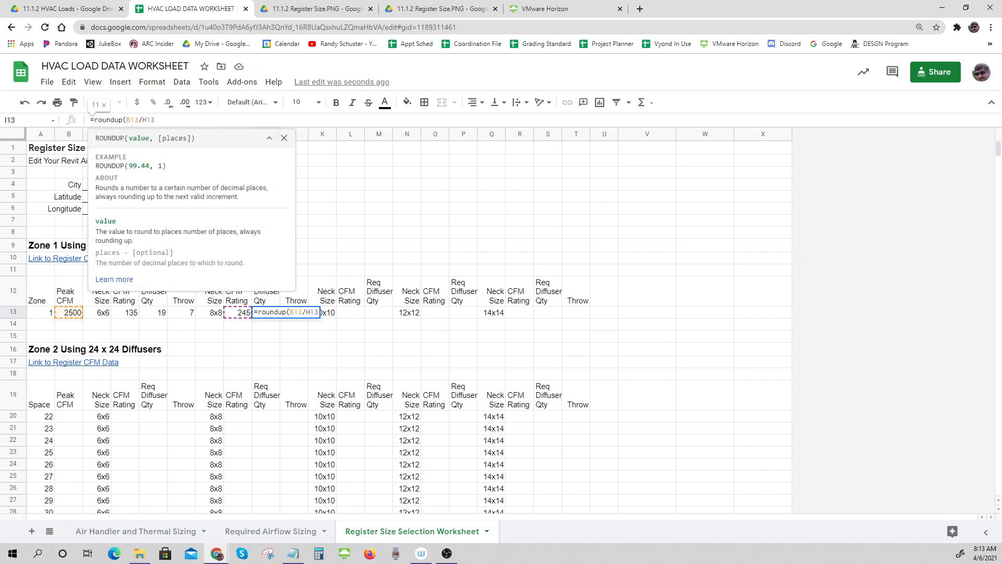
pyautogui.click(155, 120)
pyautogui.write(')')
pyautogui.press('Return')
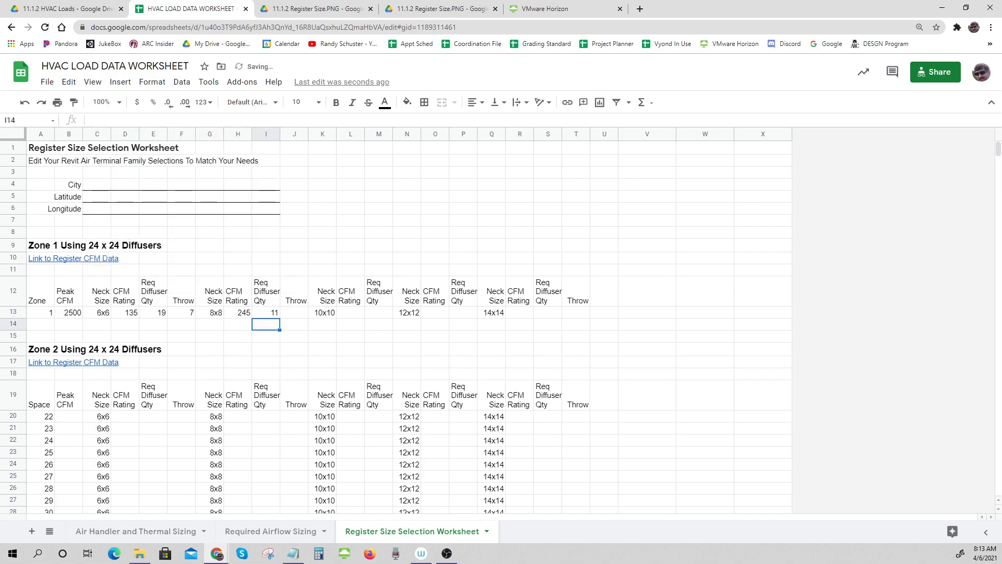
# Step: Look up the 8" inlet's throw at 700 neck velocity and enter 9 as the Zone 1 8x8 throw
pyautogui.click(269, 315)
pyautogui.click(158, 313)
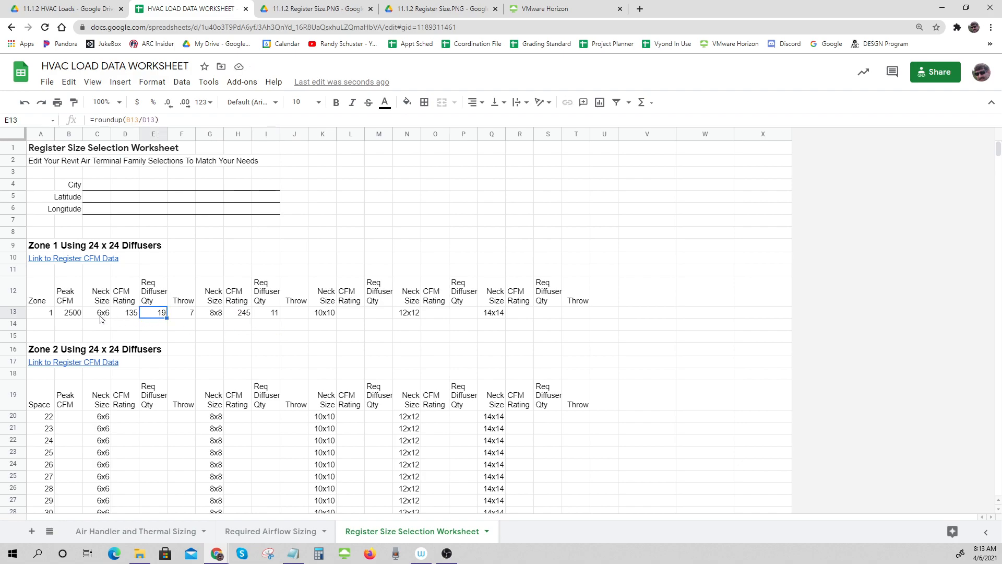
pyautogui.press('ctrl')
pyautogui.click(312, 14)
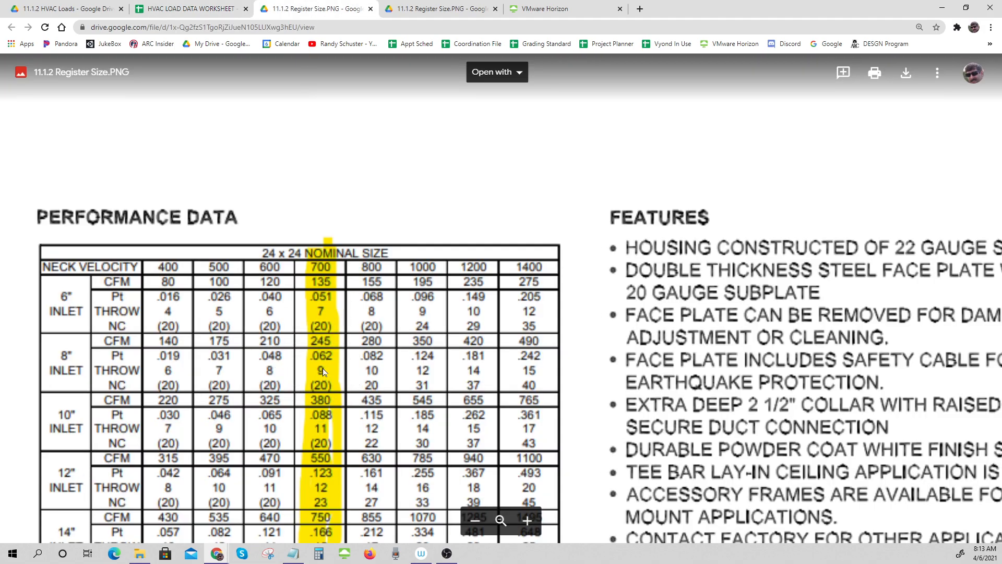
pyautogui.click(190, 9)
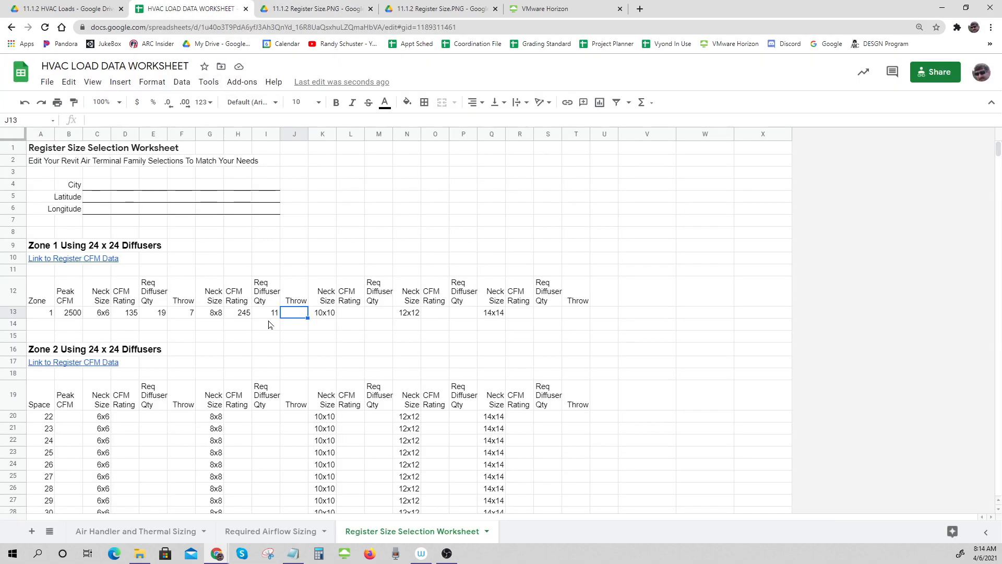
pyautogui.write('9')
pyautogui.press('Return')
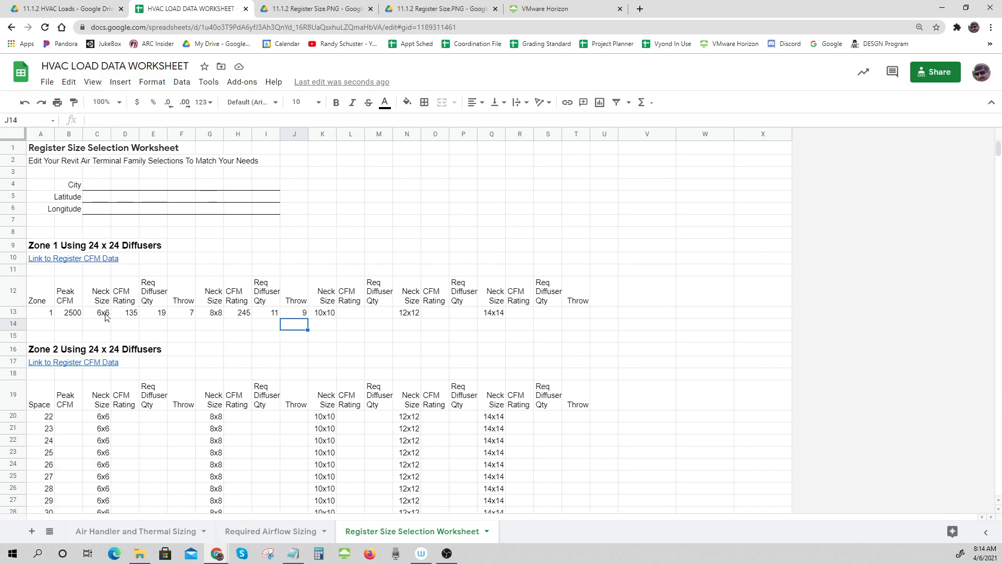
# Step: Try to copy the Zone 1 6x6 neck size, CFM rating and diffuser quantity into the Space 22 row starting at D20
pyautogui.moveTo(103, 315); pyautogui.dragTo(155, 314)
pyautogui.hotkey('ctrl', 'c')
pyautogui.click(132, 419)
pyautogui.hotkey('ctrl', 'v')
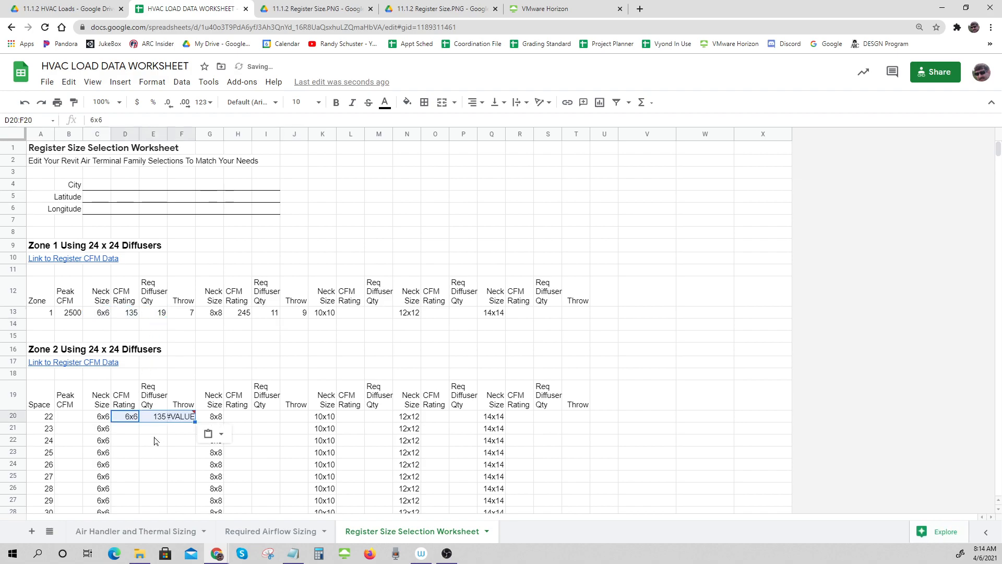
# Step: Enter 125 as the peak CFM for Space 22 in Zone 2
pyautogui.click(68, 420)
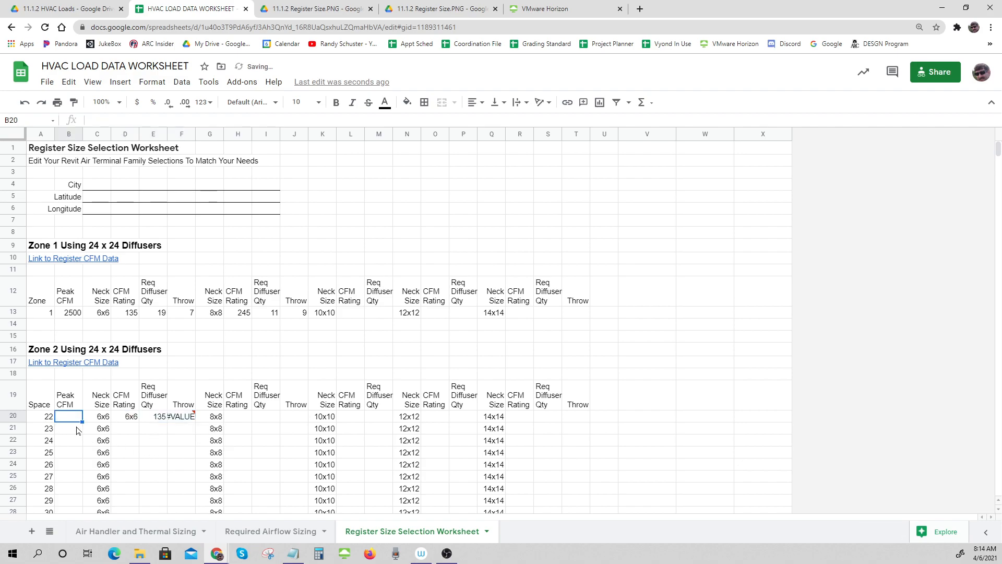
pyautogui.write('125')
pyautogui.press('Return')
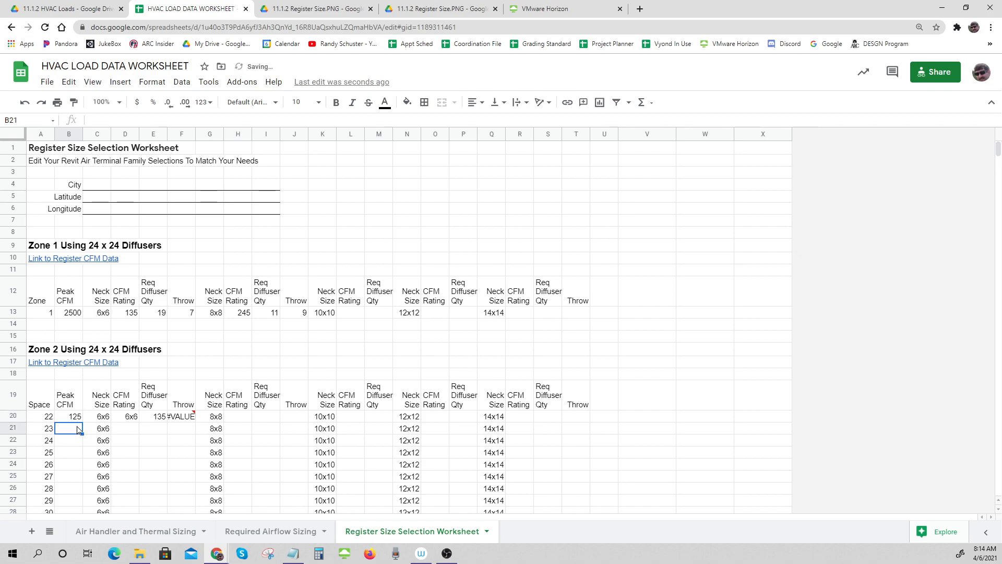
# Step: Copy the Zone 1 6x6 CFM rating, diffuser quantity and throw (D13:F13) over the Space 22 6x6 entries starting at D20
pyautogui.click(164, 432)
pyautogui.click(183, 417)
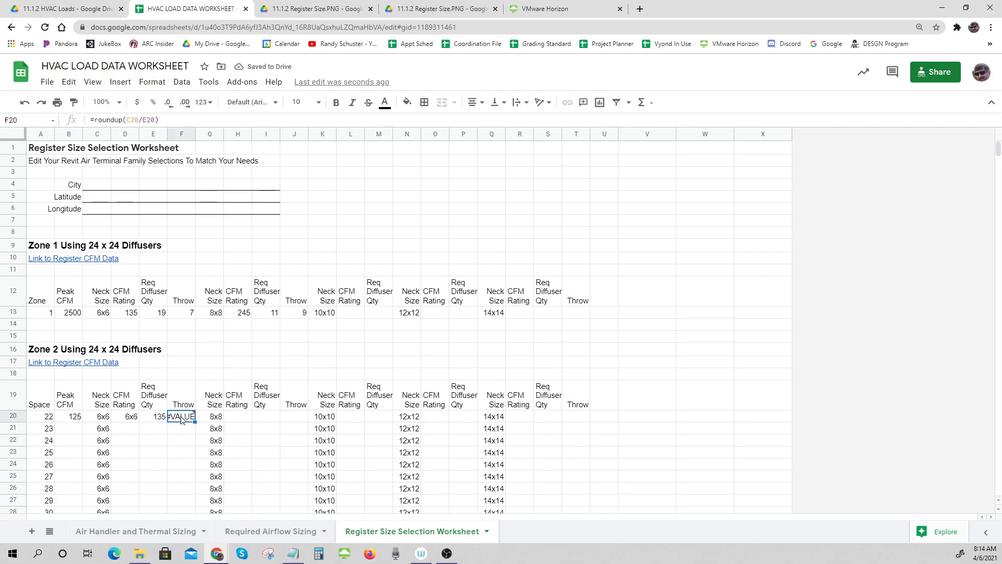
pyautogui.click(189, 315)
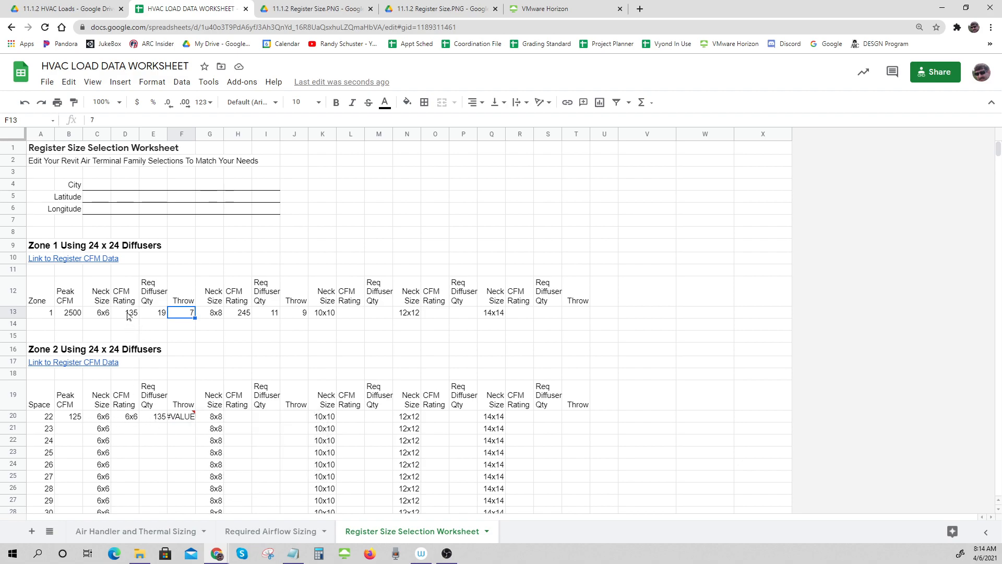
pyautogui.moveTo(128, 313); pyautogui.dragTo(184, 315)
pyautogui.hotkey('ctrl', 'c')
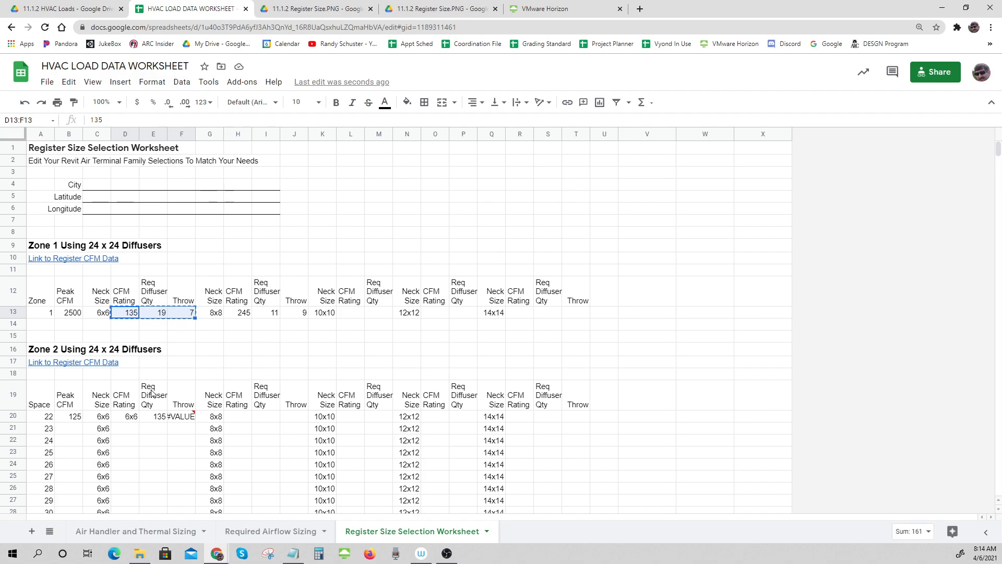
pyautogui.click(128, 417)
pyautogui.hotkey('ctrl', 'v')
pyautogui.click(170, 452)
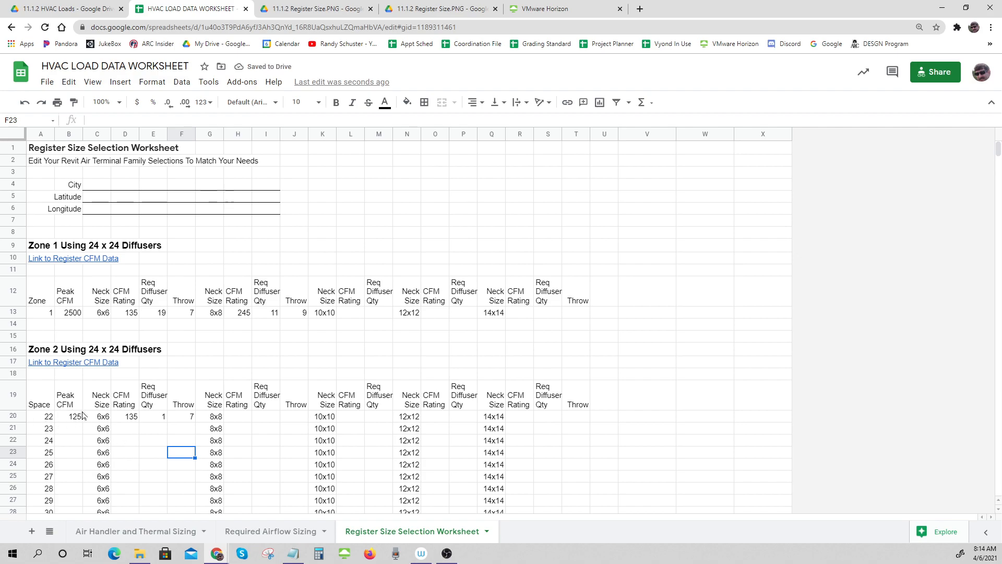
# Step: Review the Zone 1 row's register entries from the 6x6 through the 14x14 neck size
pyautogui.click(125, 315)
pyautogui.moveTo(124, 314); pyautogui.dragTo(183, 314)
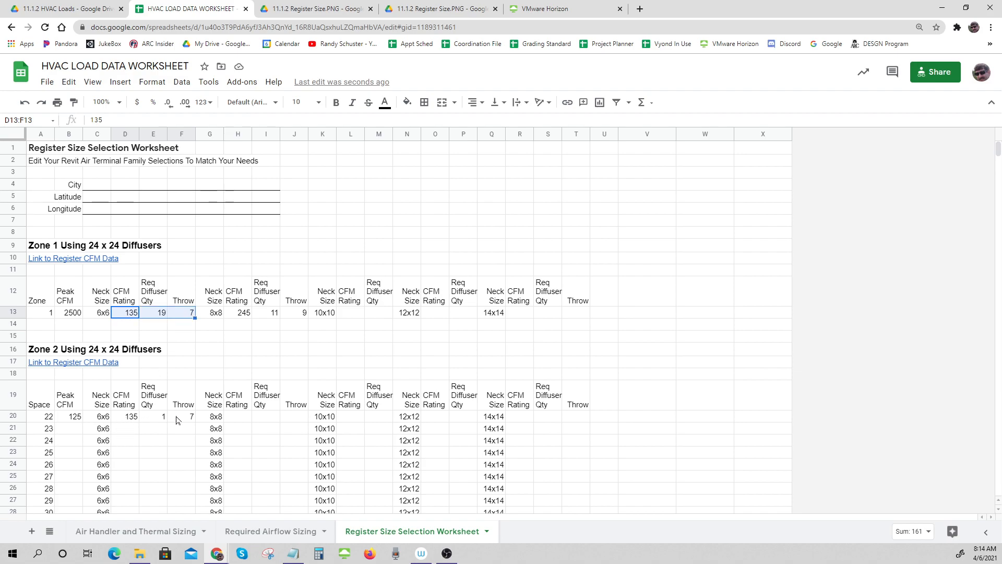
pyautogui.click(166, 336)
pyautogui.click(136, 314)
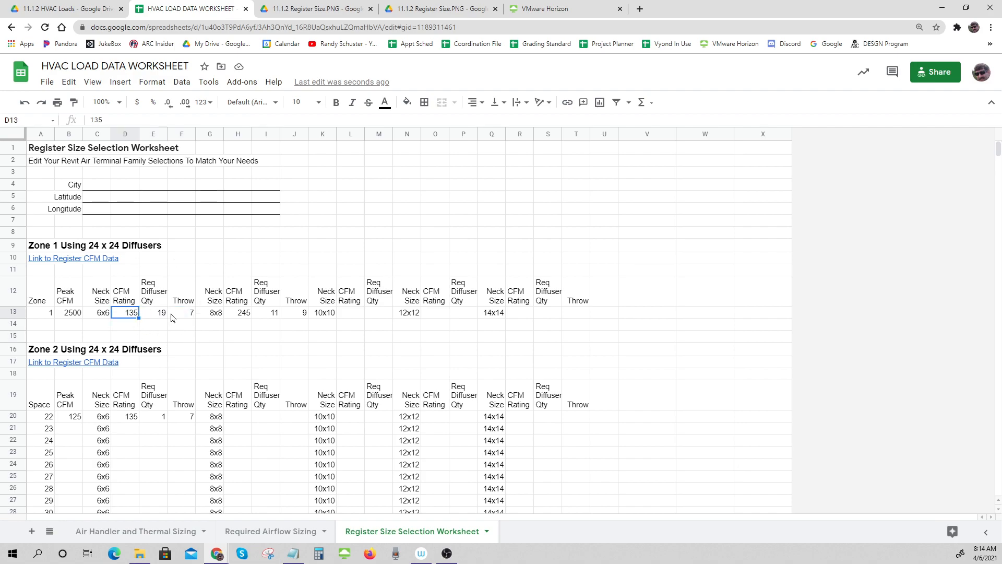
pyautogui.moveTo(99, 314); pyautogui.dragTo(569, 316)
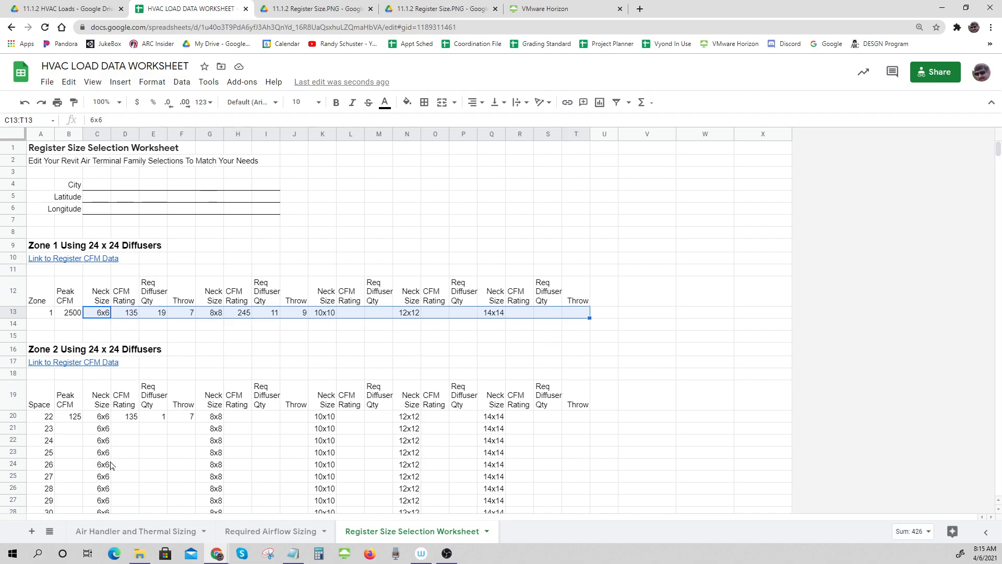
# Step: Go through the Peak CFM cells for Spaces 22 to 27 and check the Required Airflow Sizing sheet's zone peak loads
pyautogui.click(156, 457)
pyautogui.click(71, 420)
pyautogui.click(70, 431)
pyautogui.click(71, 442)
pyautogui.click(72, 454)
pyautogui.click(72, 467)
pyautogui.click(72, 478)
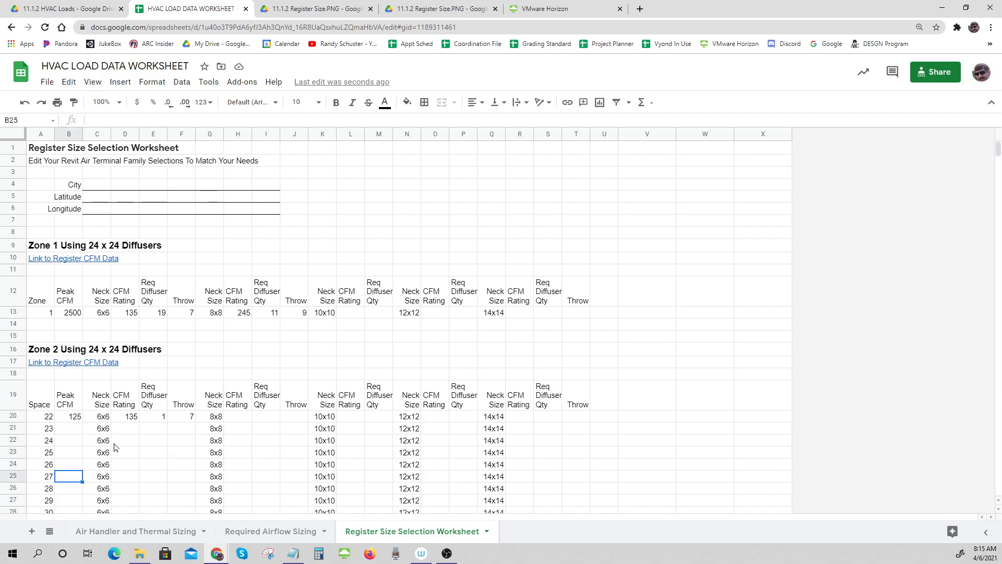
pyautogui.click(282, 532)
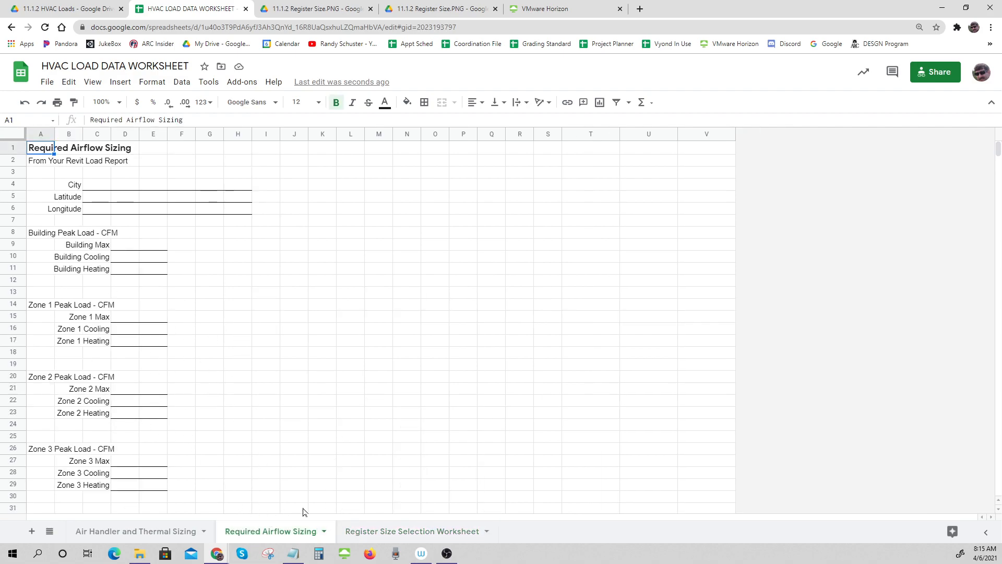
pyautogui.click(380, 531)
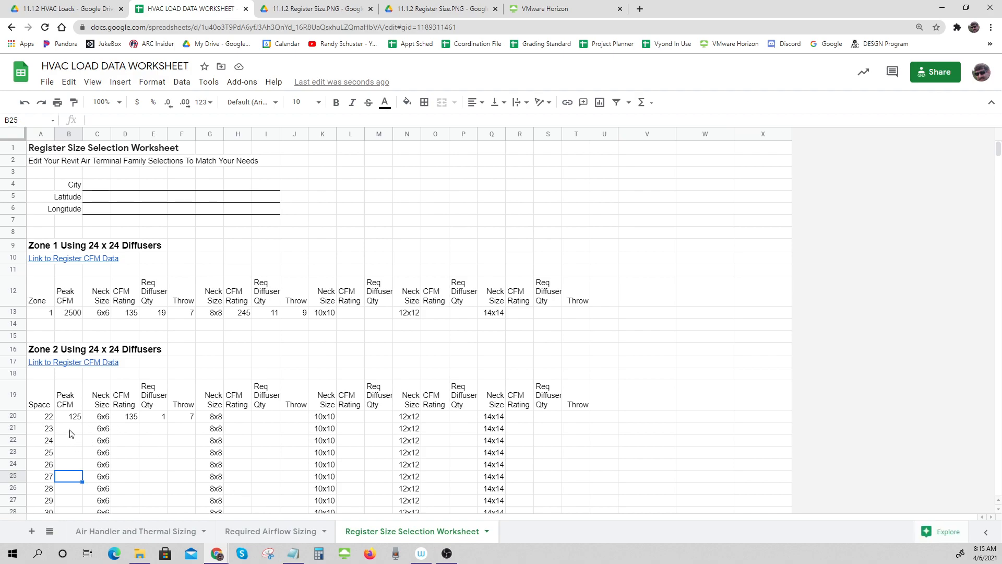
# Step: Review the Zone 2 space numbers and the Peak CFM cells down to Space 30
pyautogui.click(46, 419)
pyautogui.click(46, 430)
pyautogui.click(46, 444)
pyautogui.click(46, 453)
pyautogui.click(45, 466)
pyautogui.click(48, 479)
pyautogui.click(47, 489)
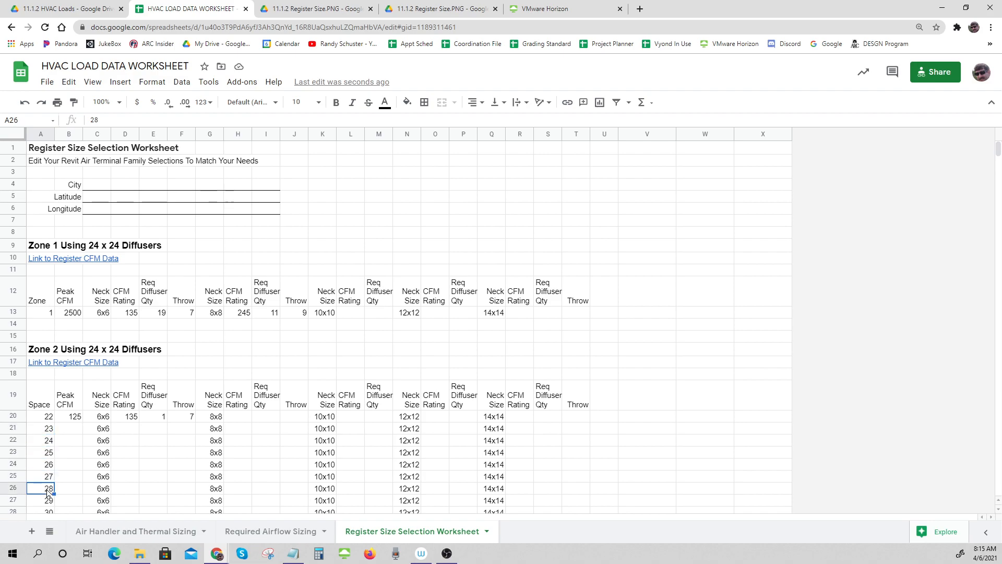
pyautogui.scroll(-1, 58, 475)
pyautogui.click(78, 405)
pyautogui.click(73, 416)
pyautogui.click(69, 429)
pyautogui.click(67, 441)
pyautogui.click(67, 452)
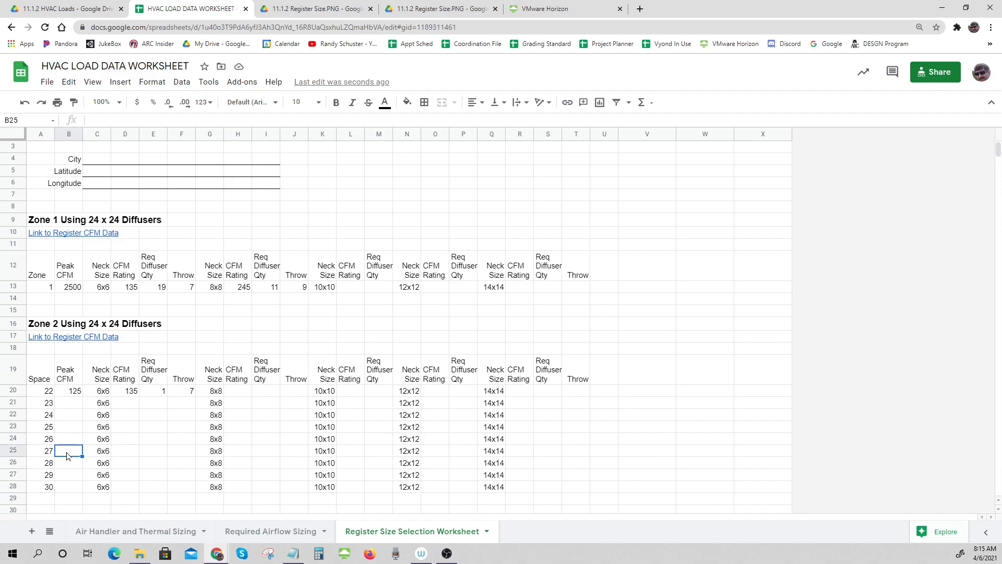
pyautogui.click(69, 464)
pyautogui.click(64, 478)
pyautogui.click(64, 491)
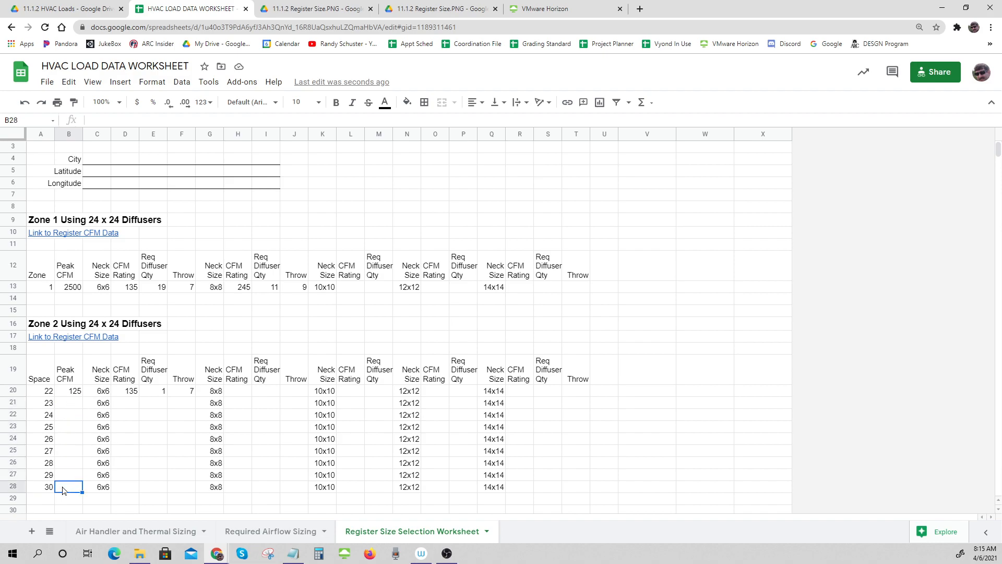
# Step: Go over the Zone 2 space list from 22 to 30 and the Peak CFM cells for Spaces 22 to 26
pyautogui.moveTo(47, 397); pyautogui.dragTo(48, 489)
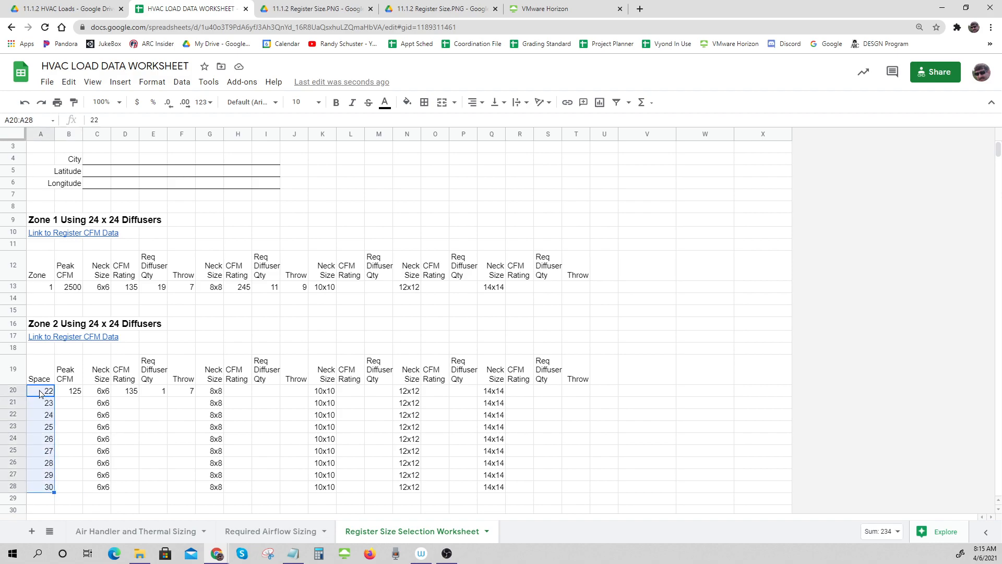
pyautogui.click(69, 403)
pyautogui.click(72, 392)
pyautogui.click(69, 401)
pyautogui.click(70, 418)
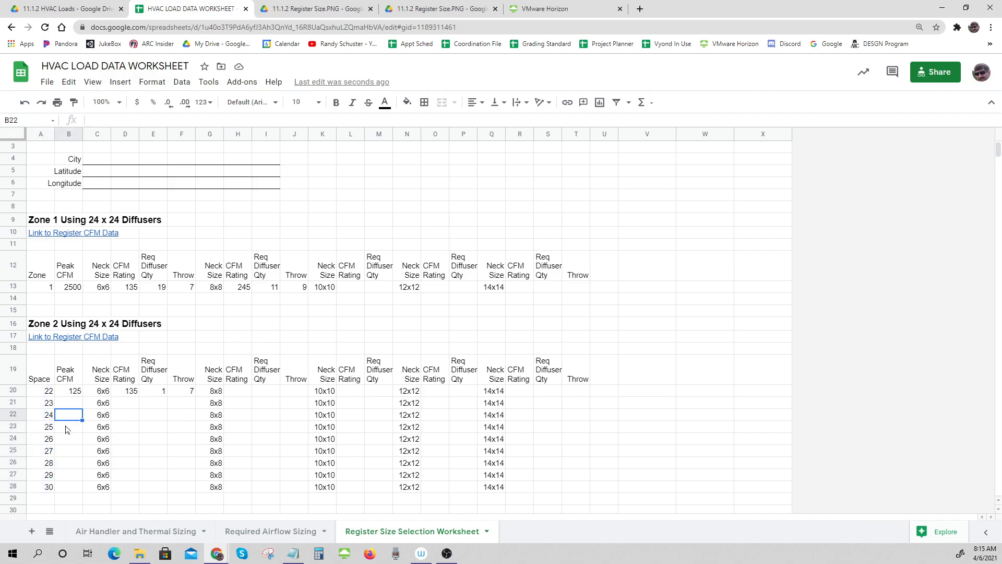
pyautogui.click(67, 429)
pyautogui.click(68, 441)
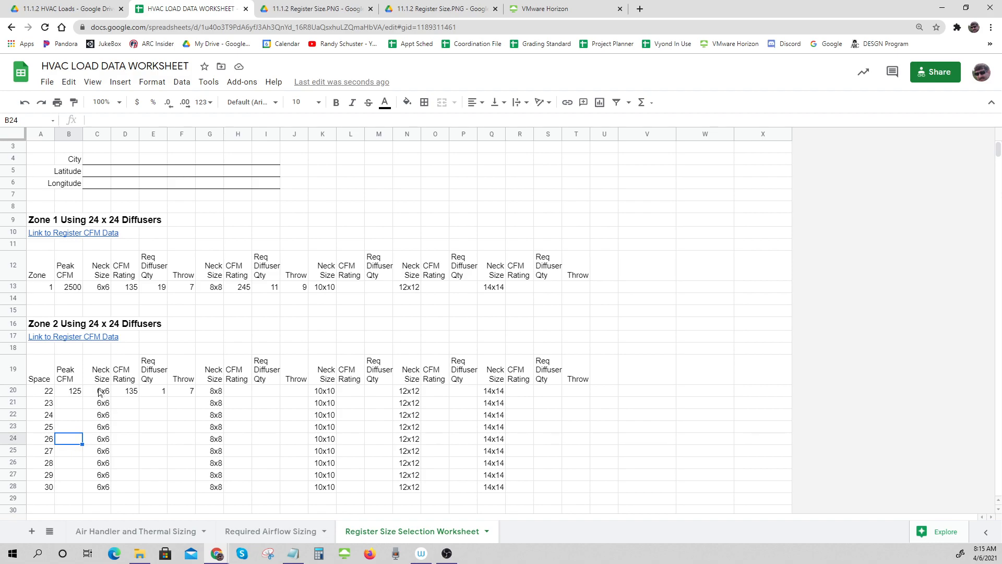
# Step: Examine the Space 22 and Zone 1 register entries and compare their 6x6 required diffuser quantity formulas in E20 and E13
pyautogui.moveTo(101, 393); pyautogui.dragTo(172, 391)
pyautogui.moveTo(101, 287); pyautogui.dragTo(577, 293)
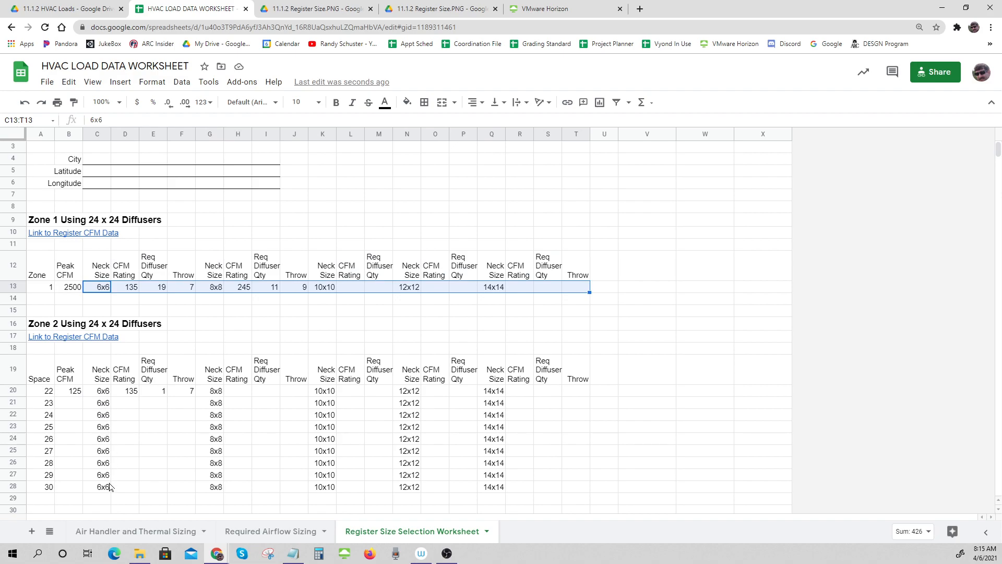
pyautogui.click(161, 393)
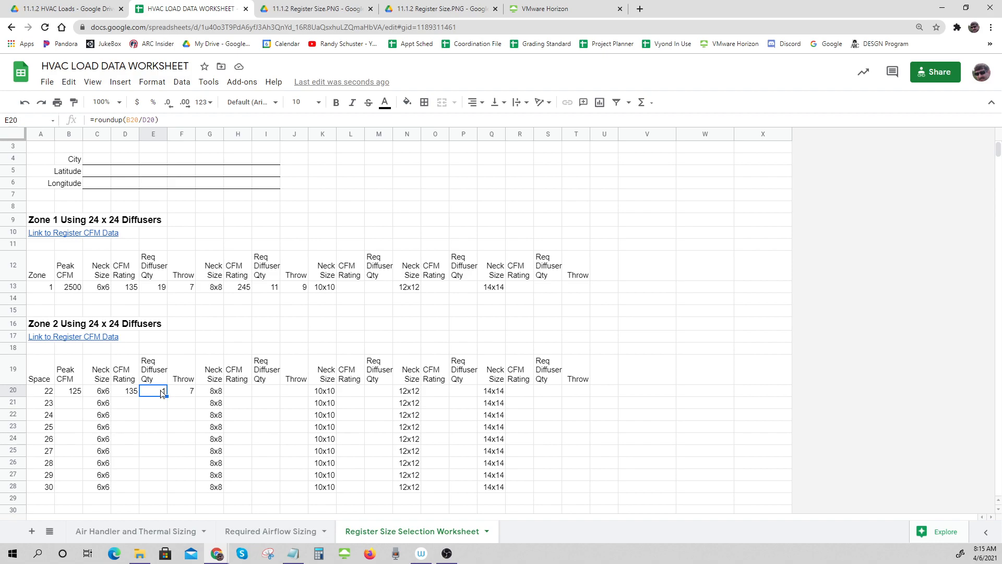
pyautogui.click(154, 290)
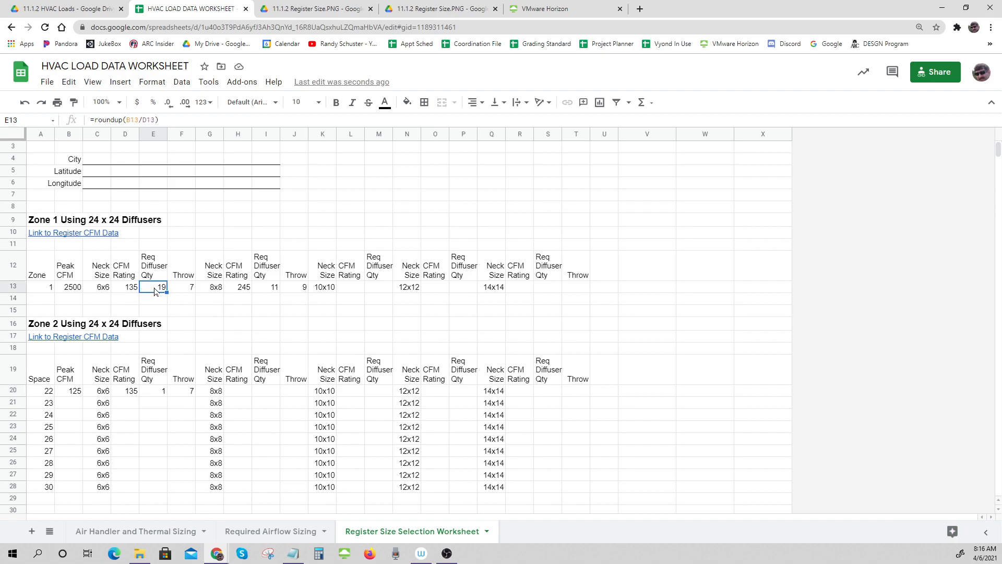